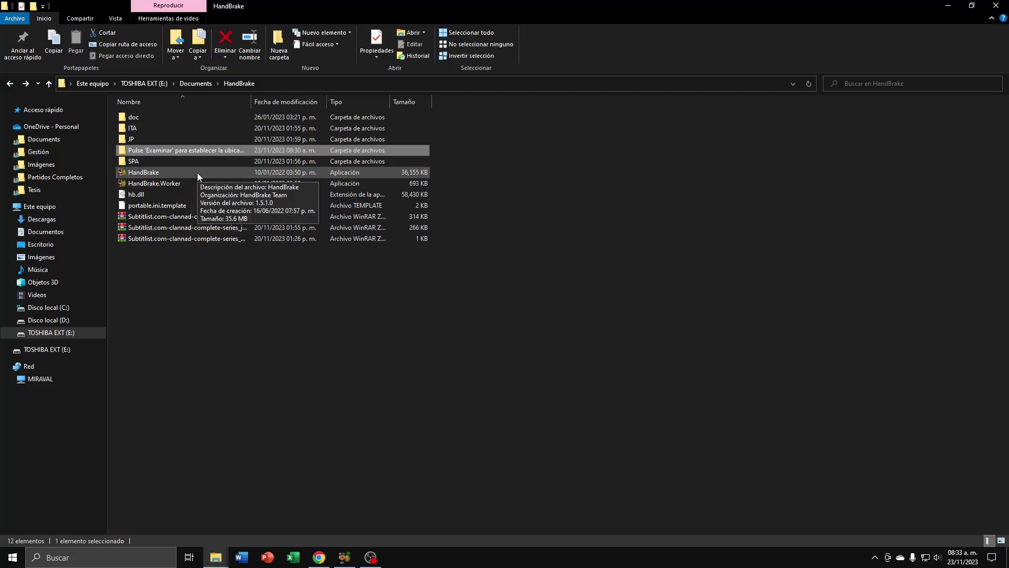
{"action": "left_click", "coordinate": [155, 174]}
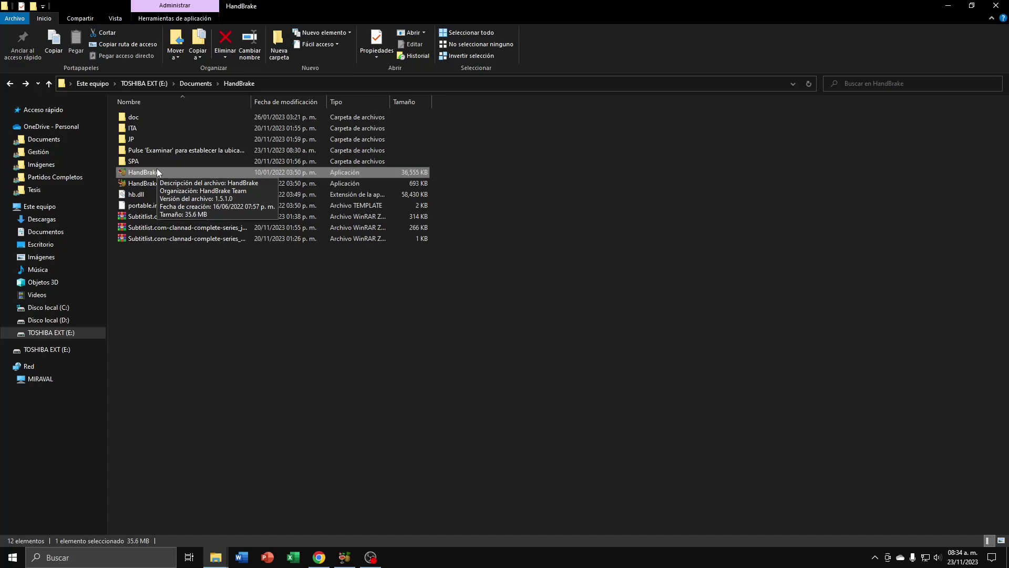
{"action": "left_click", "coordinate": [64, 558]}
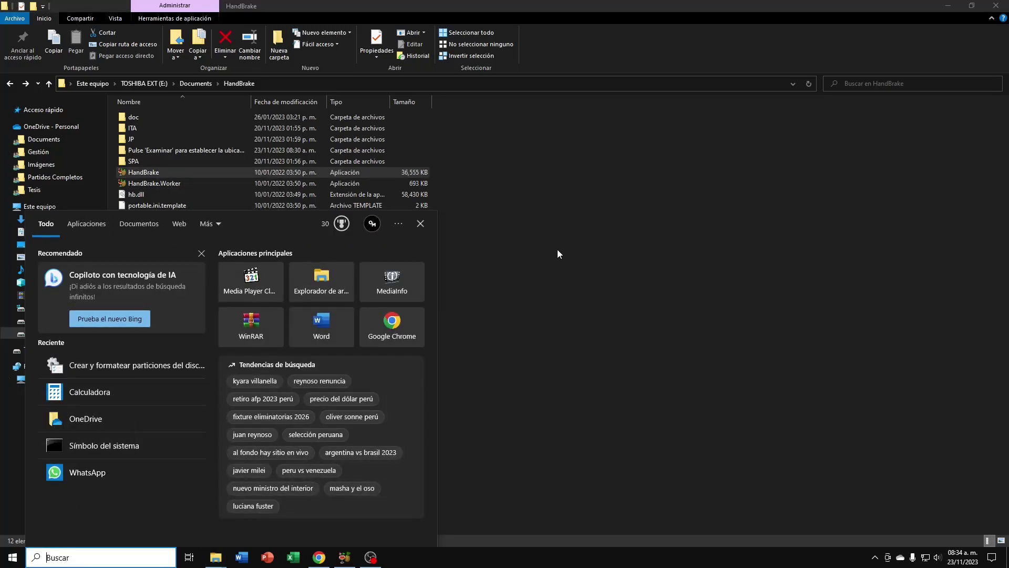
{"action": "left_click", "coordinate": [506, 226]}
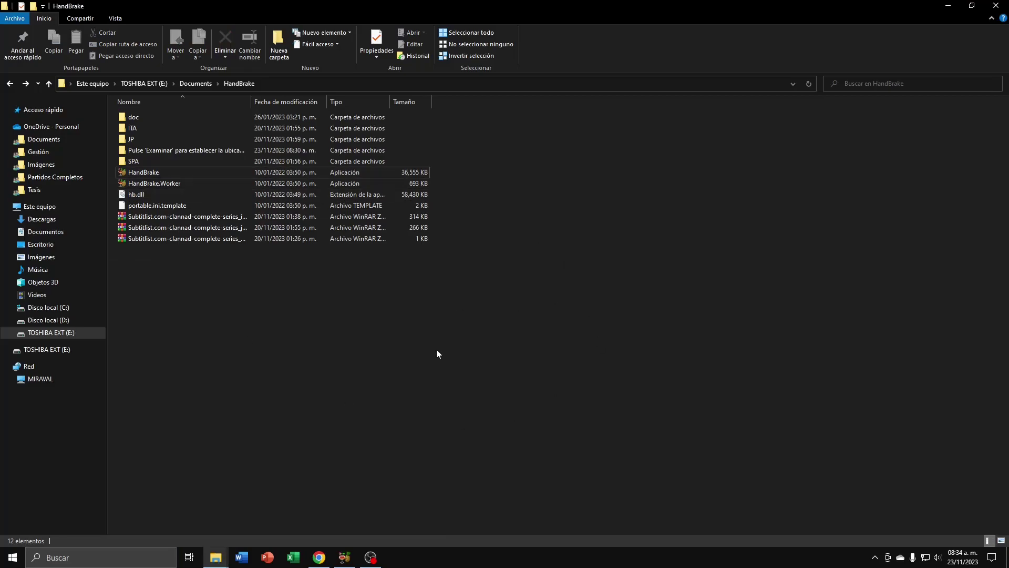
{"action": "left_click", "coordinate": [155, 171]}
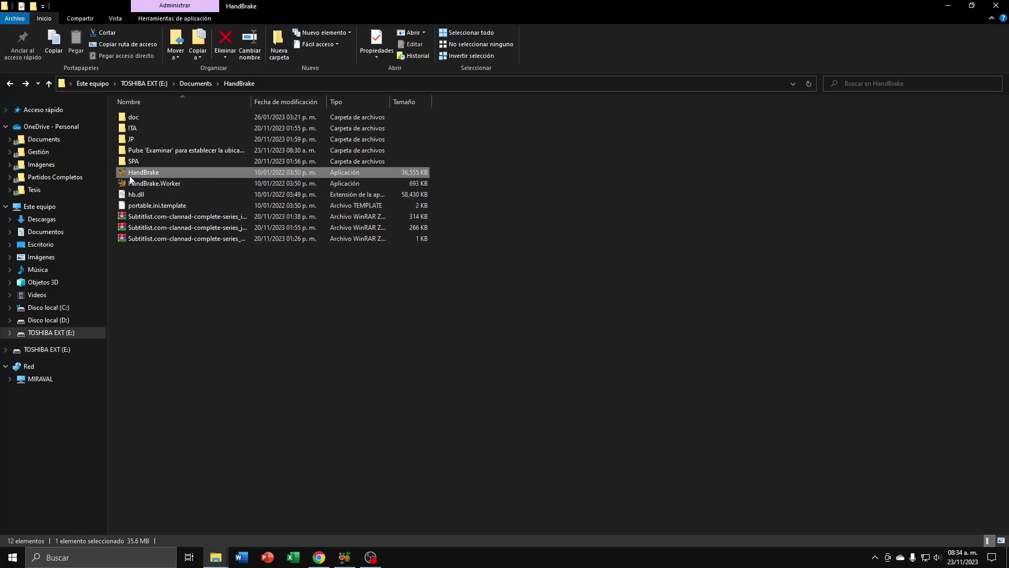
Switch to HandBrake and start choosing a single video file as the source from the TOSHIBA EXT (E:) drive
{"action": "left_click", "coordinate": [349, 558]}
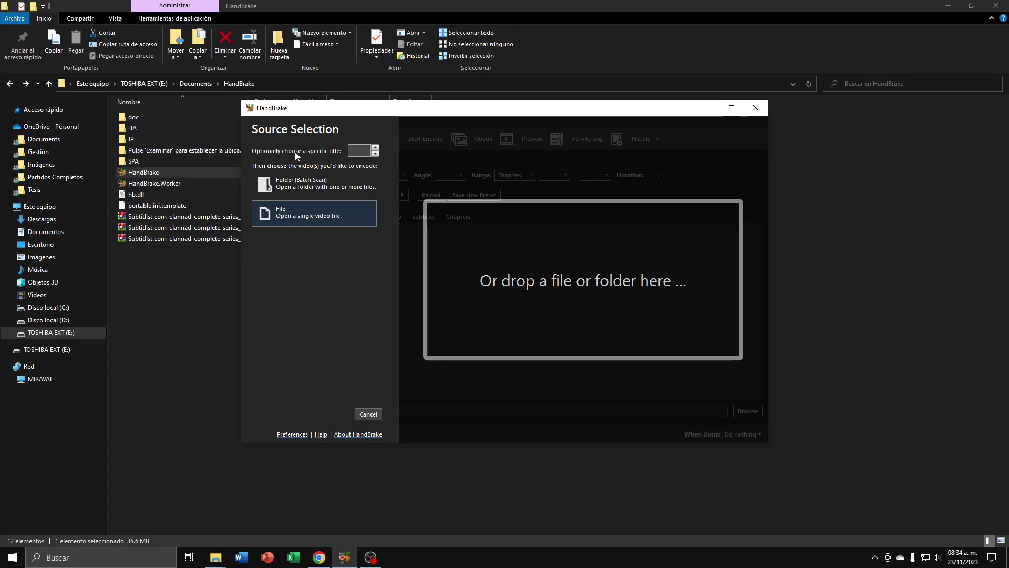
{"action": "left_click", "coordinate": [297, 187]}
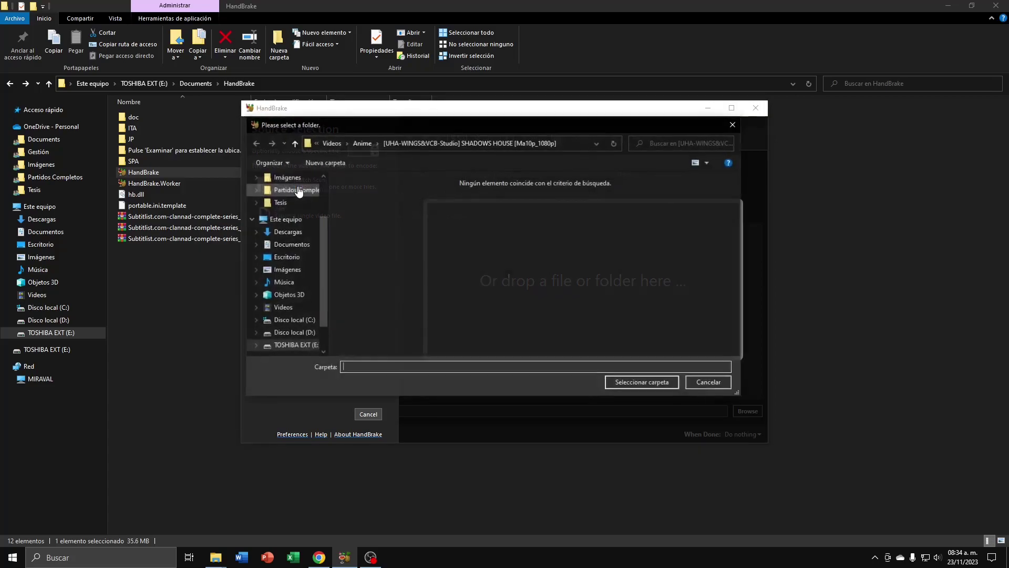
{"action": "left_click", "coordinate": [730, 121]}
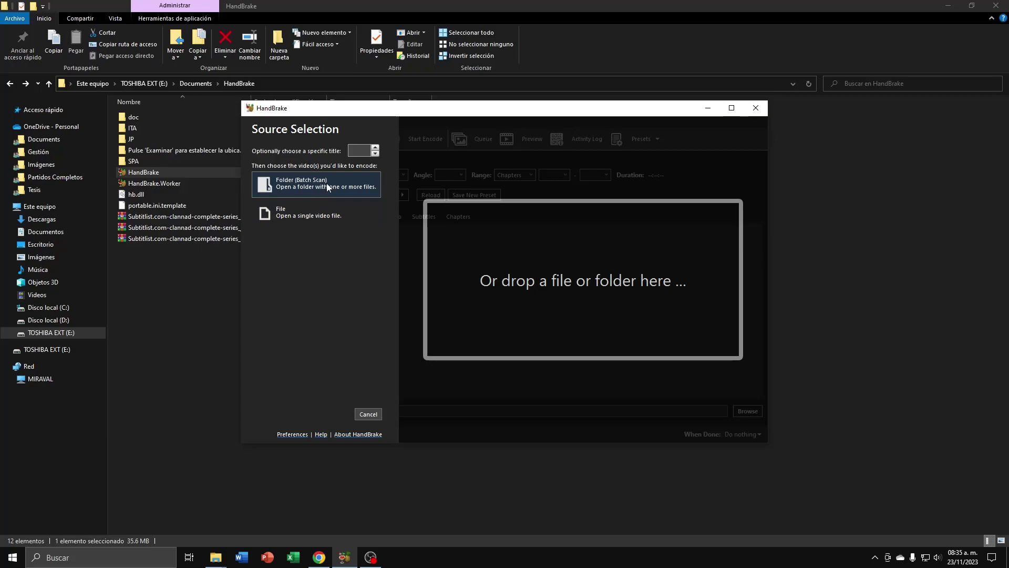
{"action": "left_click", "coordinate": [306, 218]}
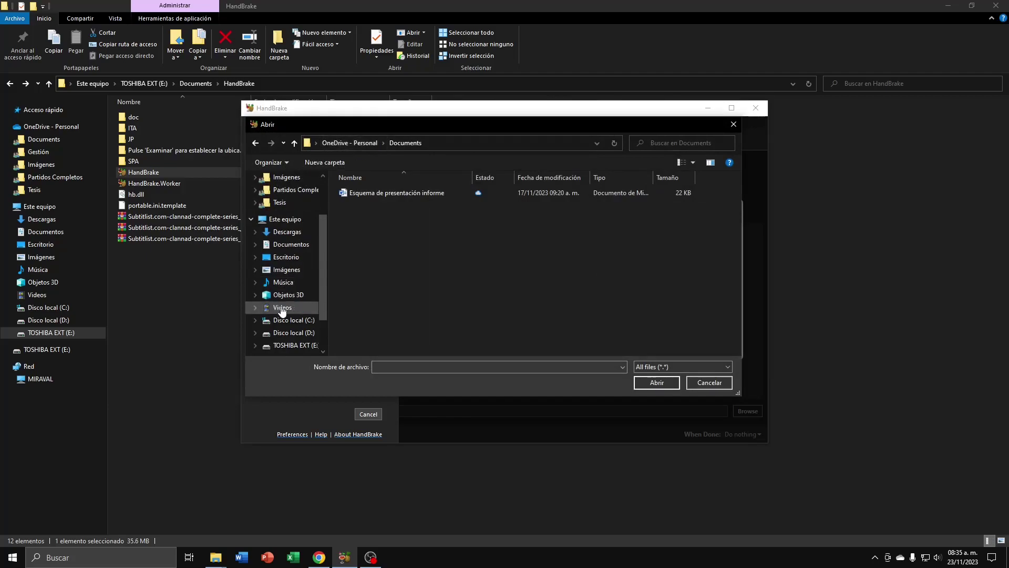
{"action": "left_click", "coordinate": [293, 345]}
{"action": "left_click", "coordinate": [293, 333]}
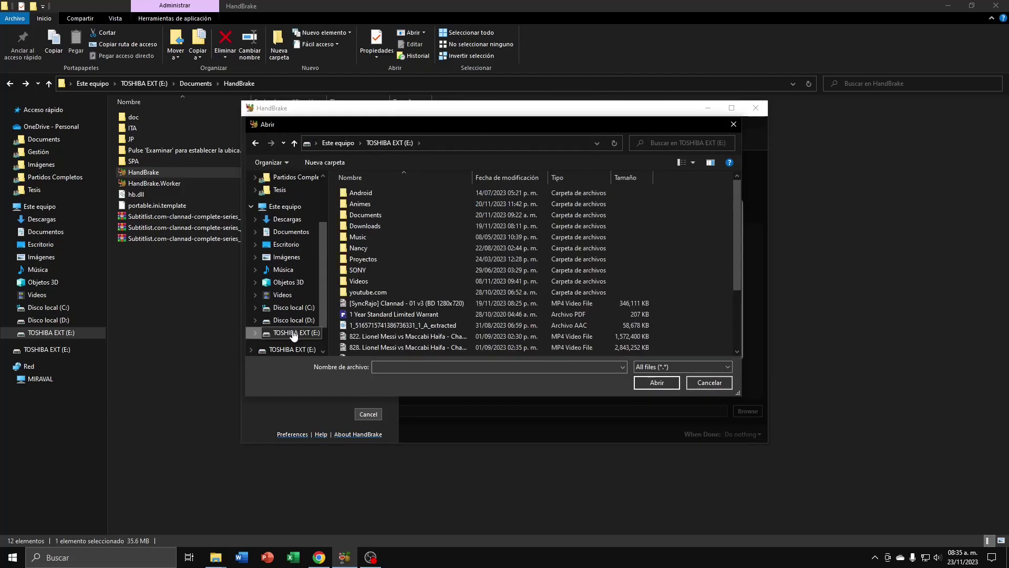
Load episode 01 from the [UHA-WINGS&VCB-Studio] SHADOWS HOUSE folder, inside Videos > Anime, as the source
{"action": "scroll", "coordinate": [366, 282], "scroll_direction": "down", "scroll_amount": 1}
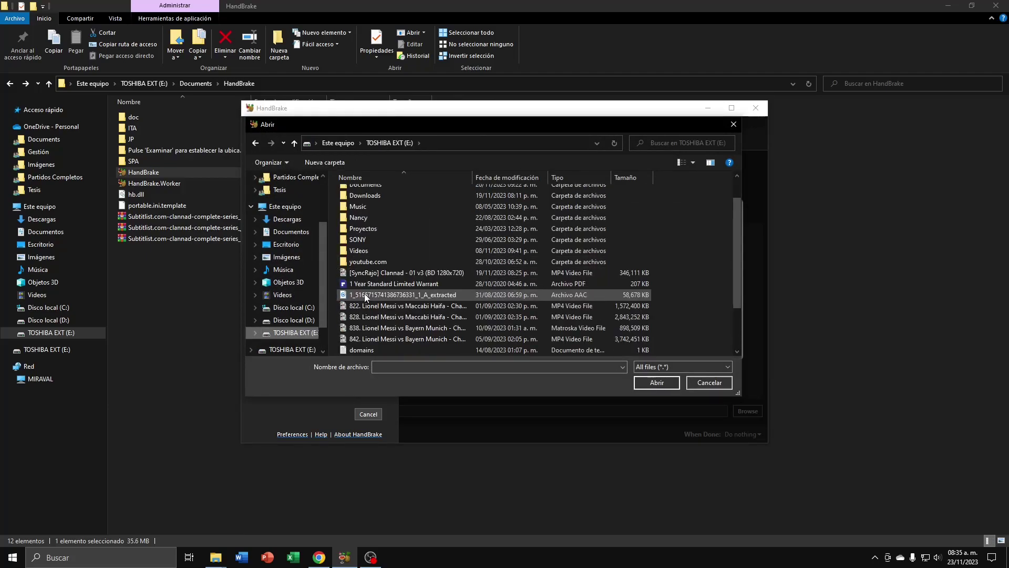
{"action": "double_click", "coordinate": [368, 250]}
{"action": "double_click", "coordinate": [355, 192]}
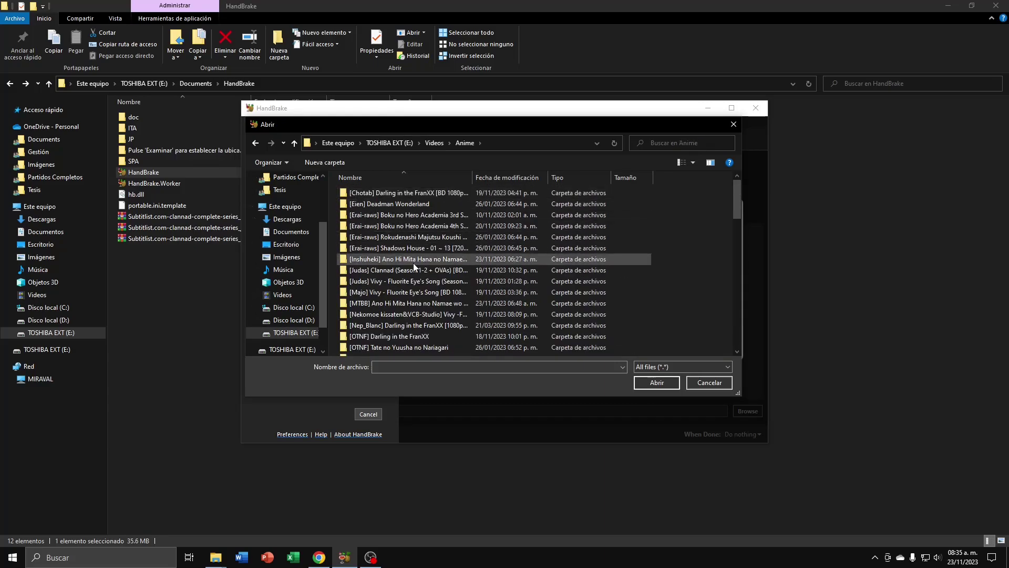
{"action": "scroll", "coordinate": [413, 262], "scroll_direction": "down", "scroll_amount": 10}
{"action": "scroll", "coordinate": [473, 247], "scroll_direction": "up", "scroll_amount": 3}
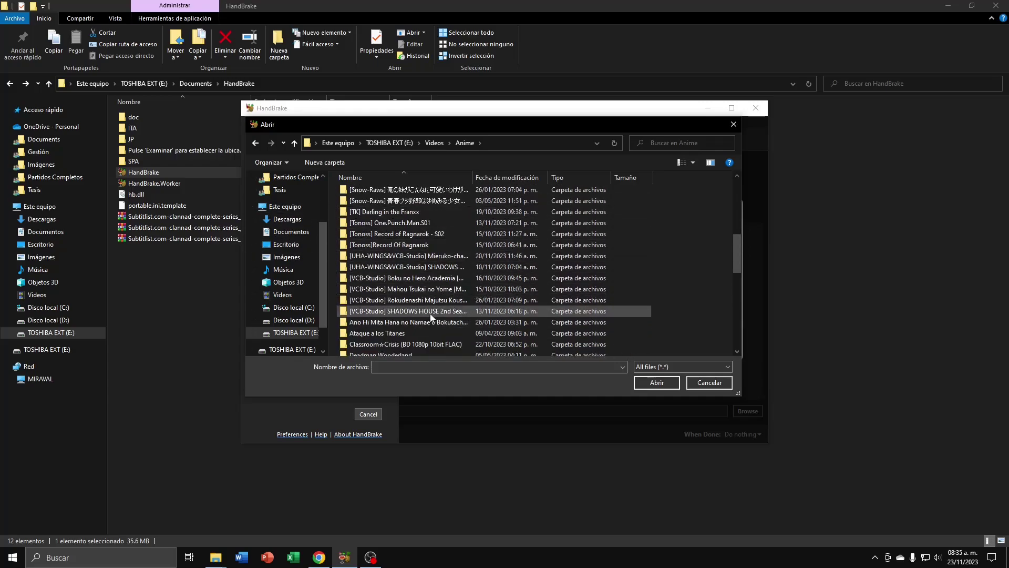
{"action": "double_click", "coordinate": [436, 268]}
{"action": "double_click", "coordinate": [377, 231]}
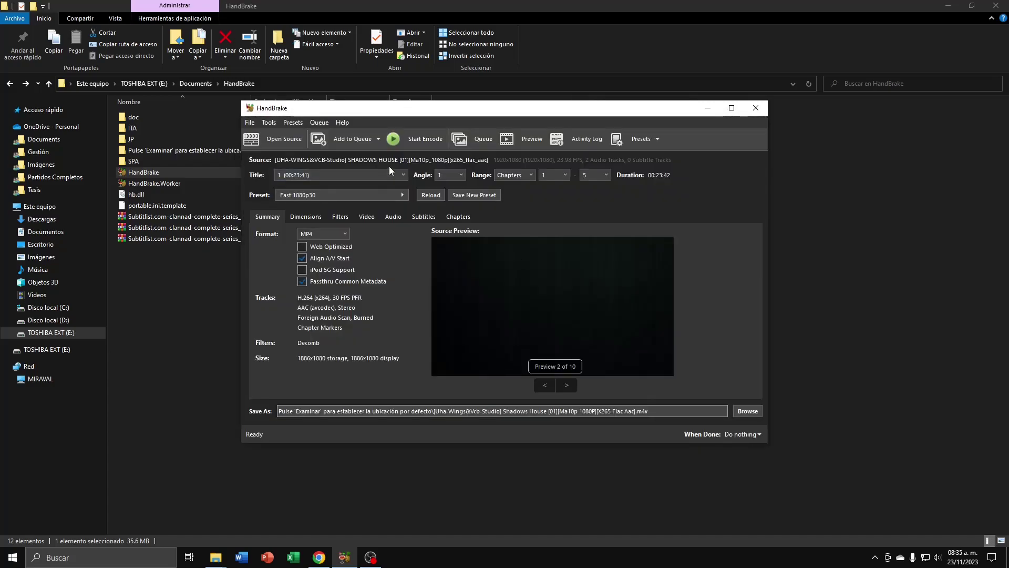
Apply the Matroska preset H.264 MKV 2160p60 to the loaded episode
{"action": "left_click", "coordinate": [401, 194]}
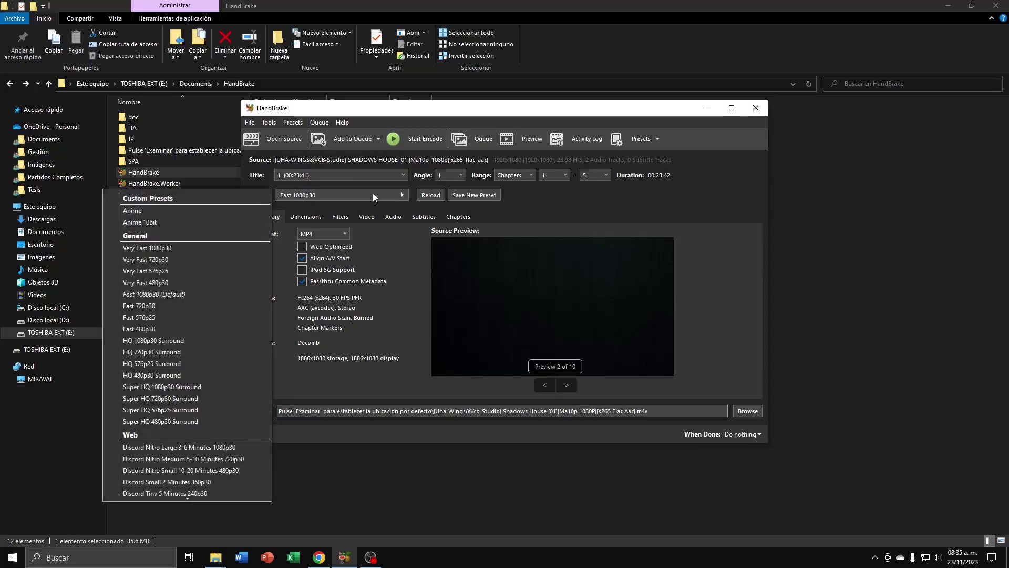
{"action": "scroll", "coordinate": [183, 318], "scroll_direction": "down", "scroll_amount": 20}
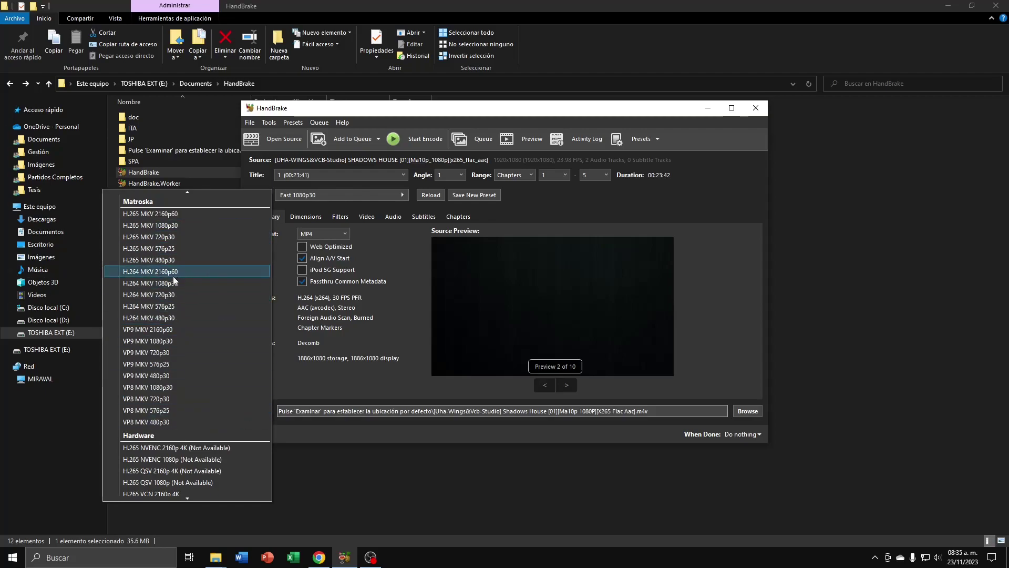
{"action": "left_click", "coordinate": [159, 271]}
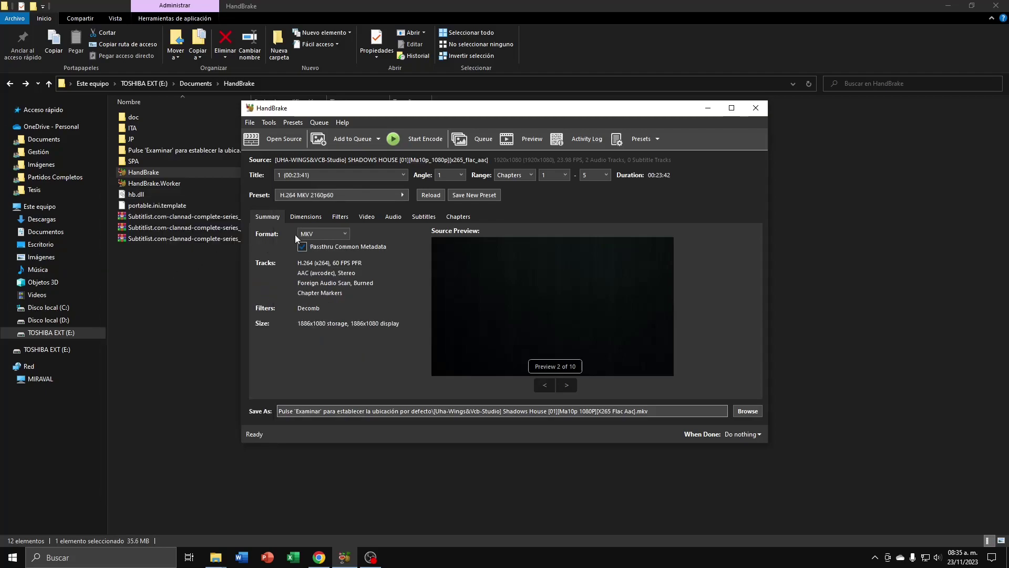
Review the preset's filter, video and audio settings, including the deinterlace options
{"action": "left_click", "coordinate": [338, 218]}
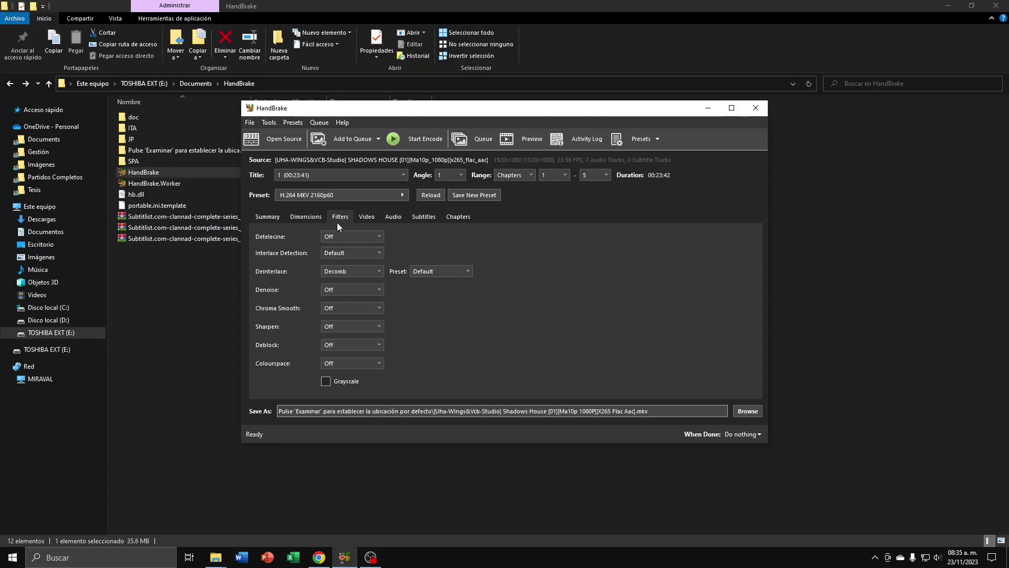
{"action": "left_click", "coordinate": [346, 269]}
{"action": "left_click", "coordinate": [413, 273]}
{"action": "left_click", "coordinate": [367, 216]}
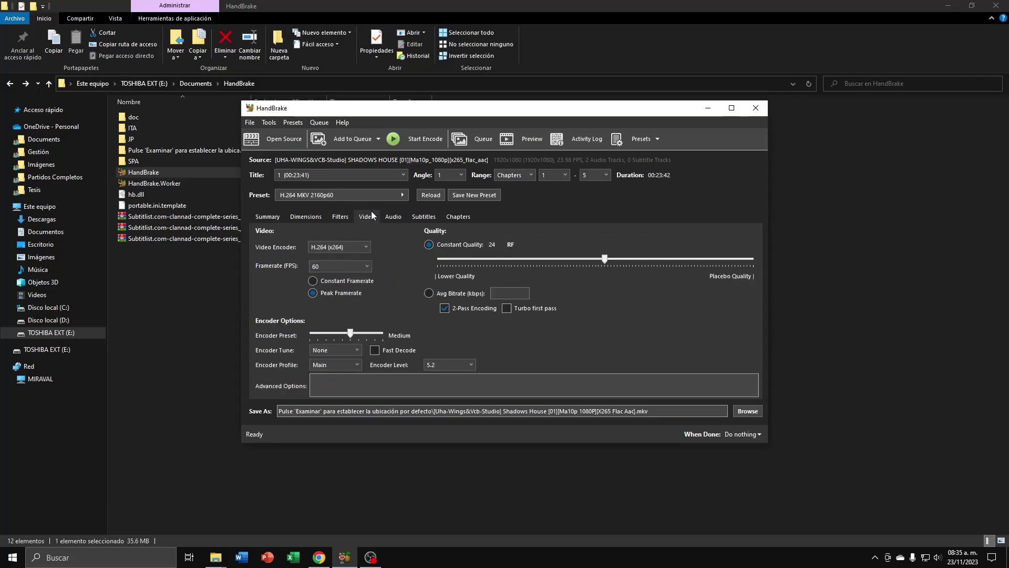
{"action": "left_click", "coordinate": [394, 217]}
Choose the Matroska preset H.264 MKV 720p30 for the episode
{"action": "left_click", "coordinate": [282, 197]}
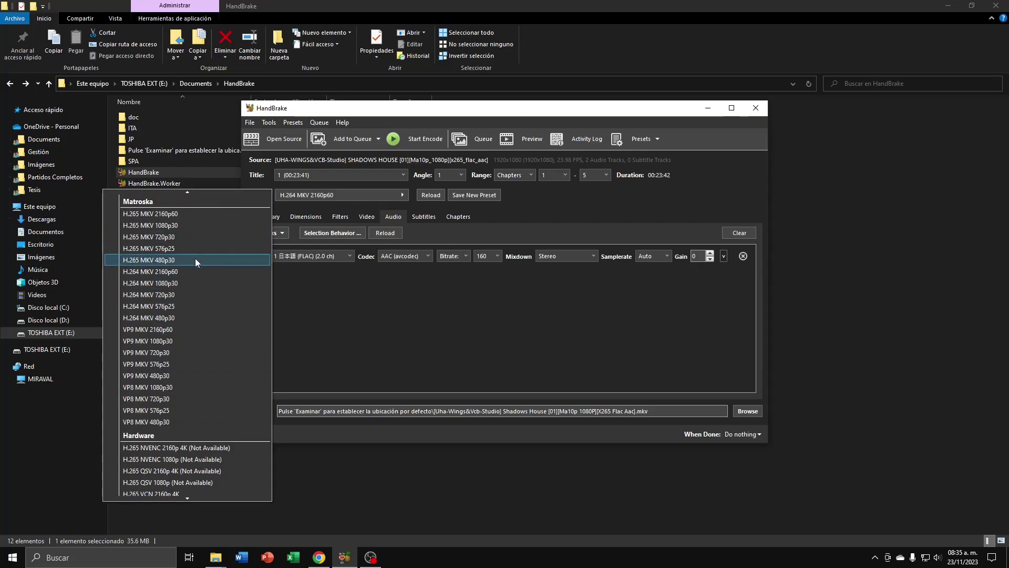
{"action": "scroll", "coordinate": [139, 365], "scroll_direction": "up", "scroll_amount": 4}
{"action": "scroll", "coordinate": [150, 346], "scroll_direction": "up", "scroll_amount": 15}
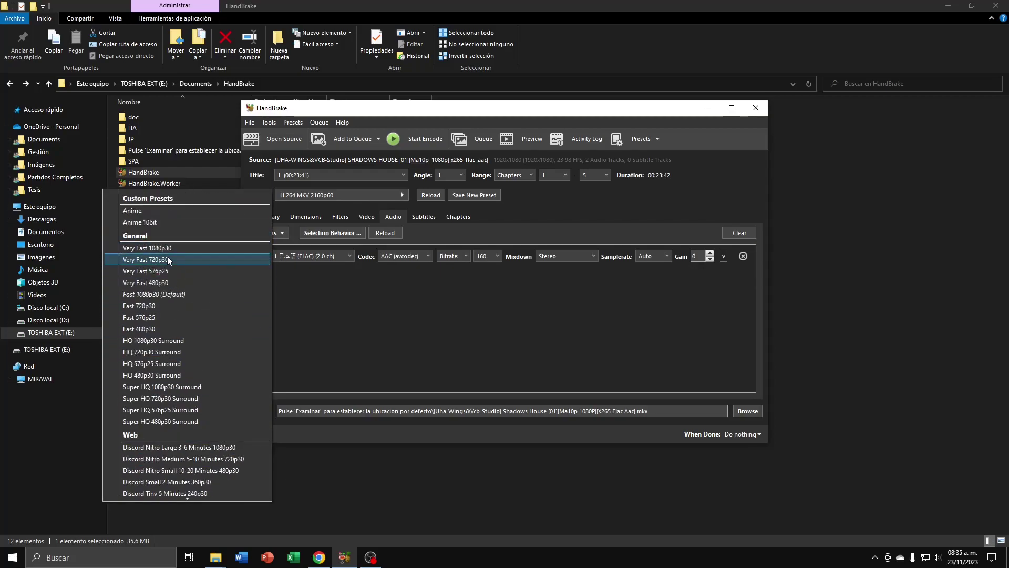
{"action": "scroll", "coordinate": [169, 268], "scroll_direction": "down", "scroll_amount": 20}
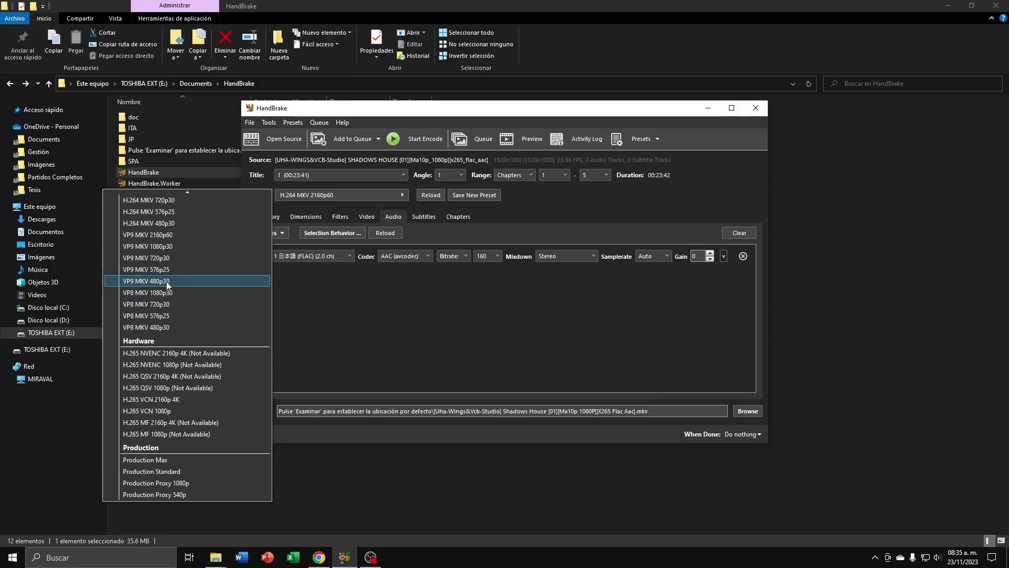
{"action": "scroll", "coordinate": [156, 309], "scroll_direction": "up", "scroll_amount": 4}
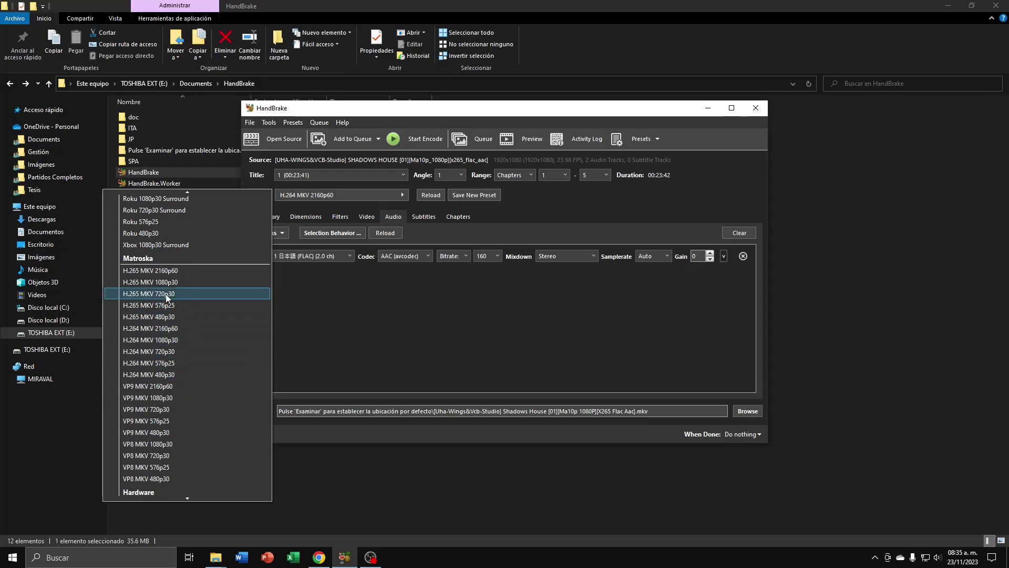
{"action": "left_click", "coordinate": [167, 352]}
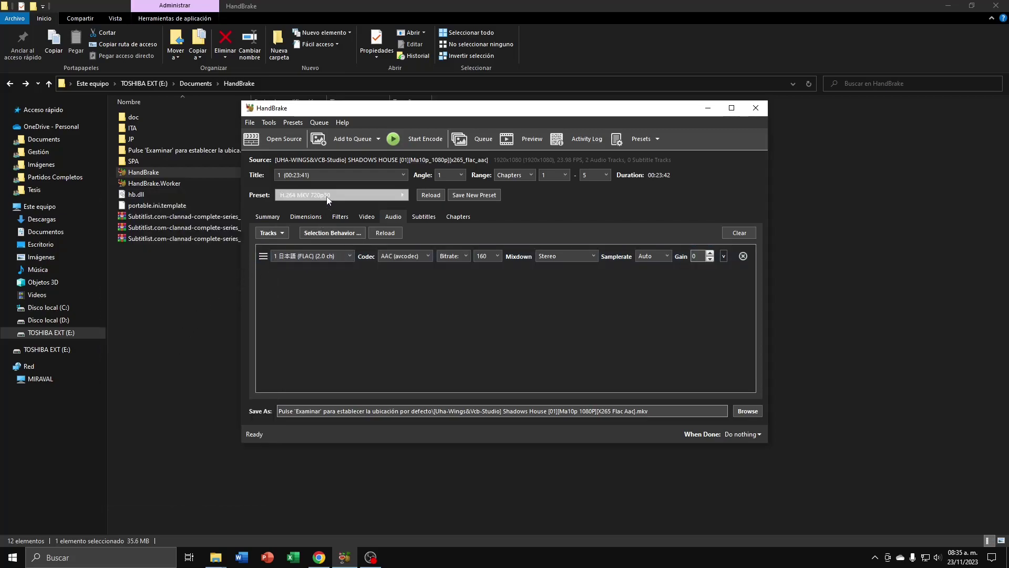
Set the output container format to MKV in the encode summary
{"action": "left_click", "coordinate": [266, 217]}
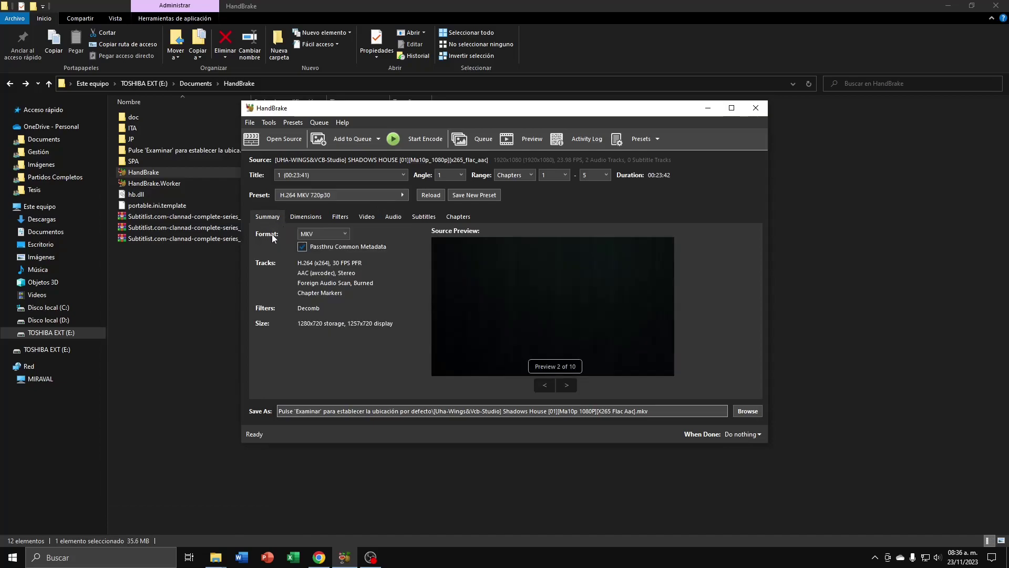
{"action": "left_click", "coordinate": [344, 233]}
{"action": "left_click", "coordinate": [310, 255]}
Set the cropping to Custom with a right crop of 0
{"action": "left_click", "coordinate": [314, 216]}
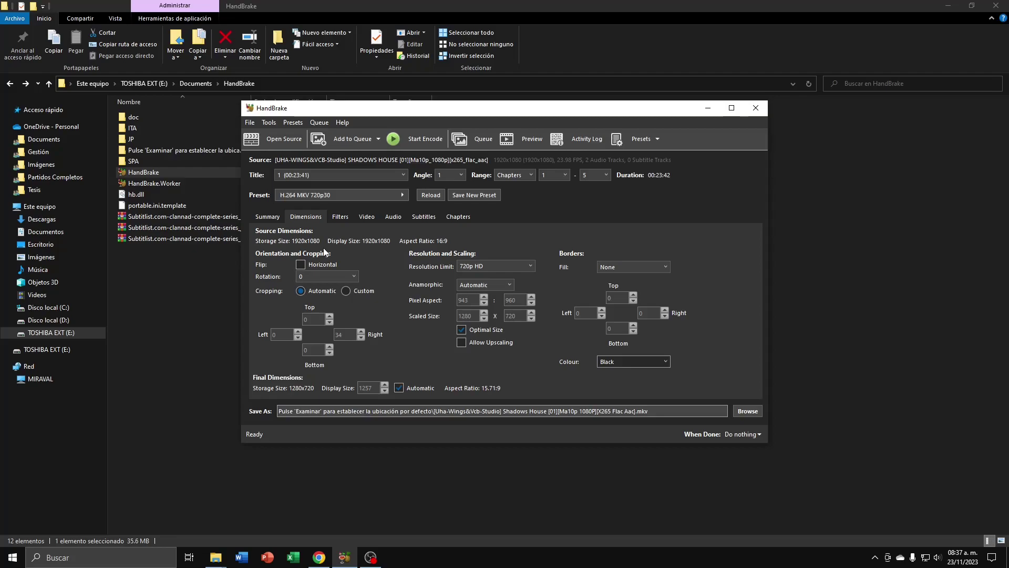
{"action": "left_click", "coordinate": [351, 289]}
{"action": "double_click", "coordinate": [351, 333]}
{"action": "type", "text": "0"}
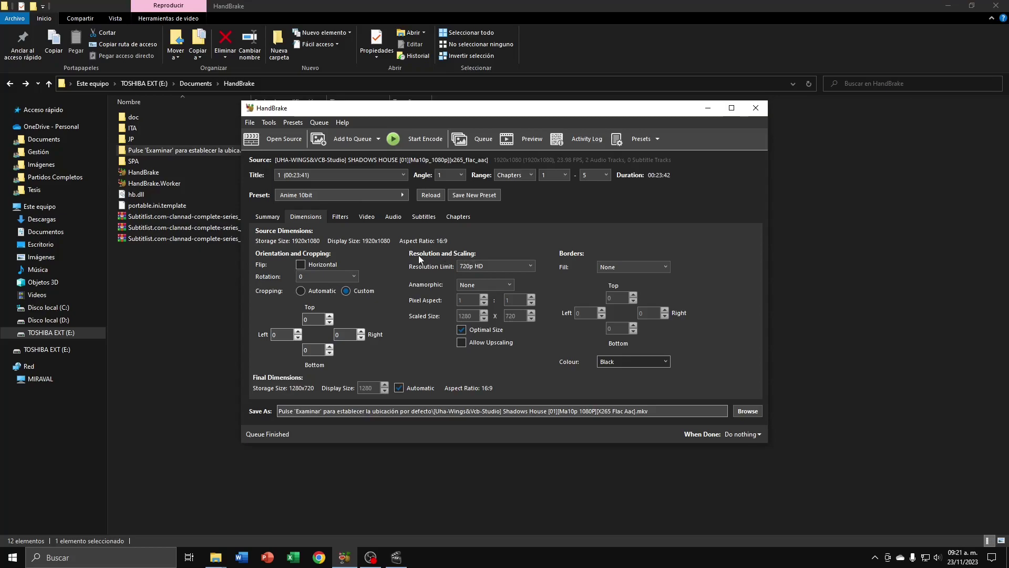
Set the output's resolution limit to None
{"action": "left_click", "coordinate": [487, 266]}
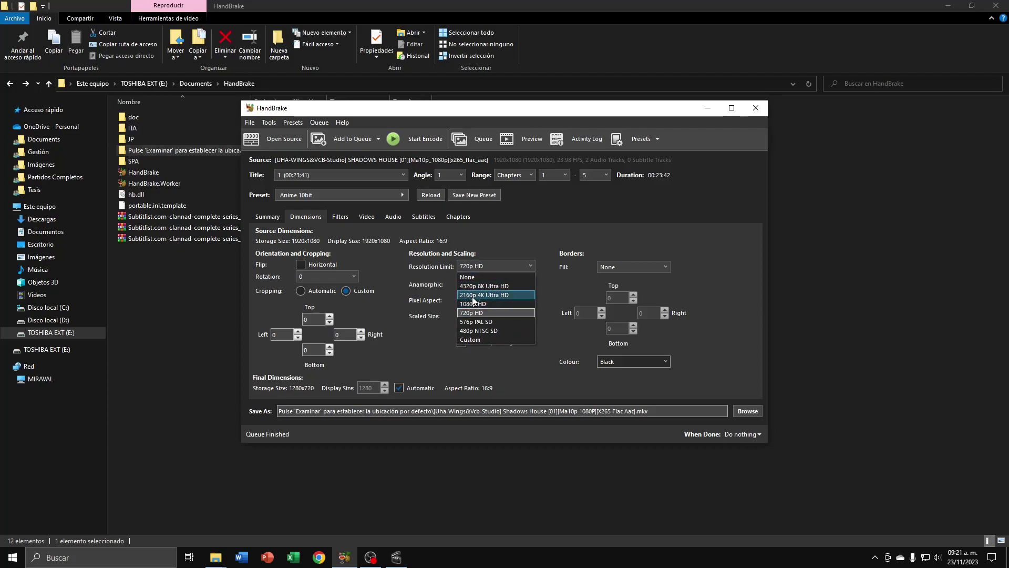
{"action": "left_click", "coordinate": [471, 313]}
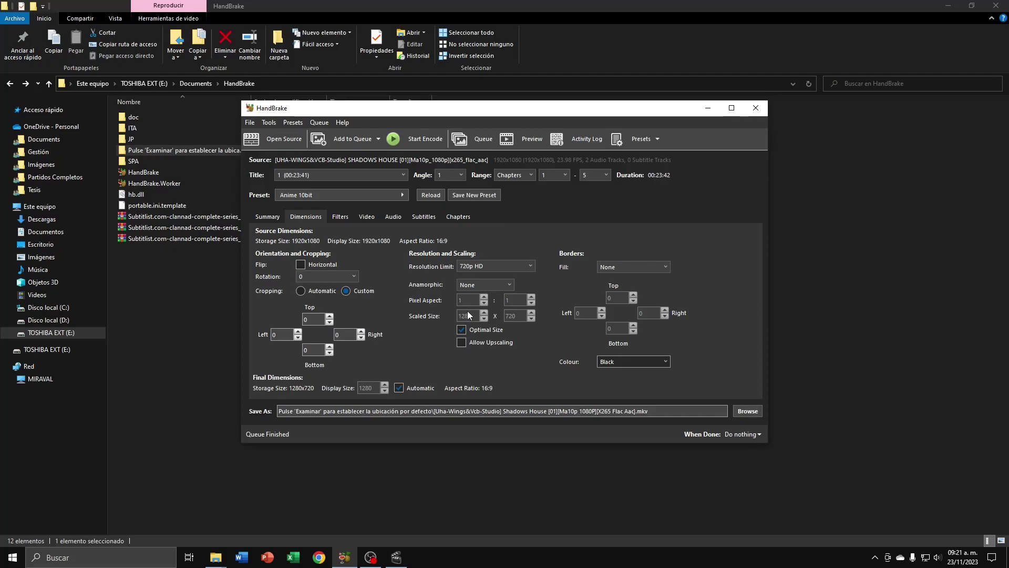
{"action": "left_click", "coordinate": [478, 268]}
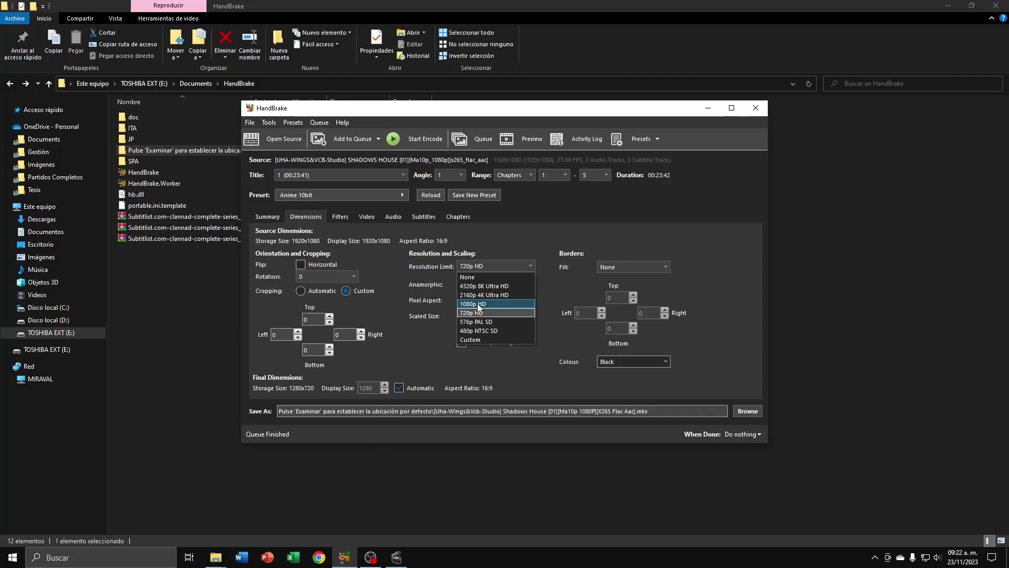
{"action": "left_click", "coordinate": [472, 275]}
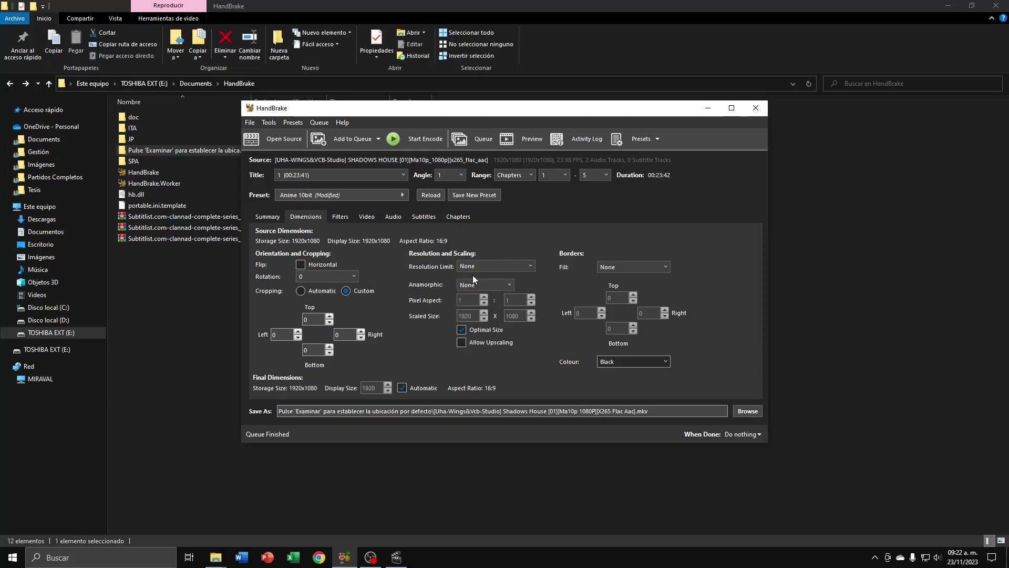
Turn off Optimal Size, leave Allow Upscaling off, and set the scaled size to 1440 x 810
{"action": "left_click", "coordinate": [483, 342]}
{"action": "left_click", "coordinate": [461, 342]}
{"action": "left_click", "coordinate": [463, 330]}
{"action": "double_click", "coordinate": [521, 315]}
{"action": "type", "text": "8"}
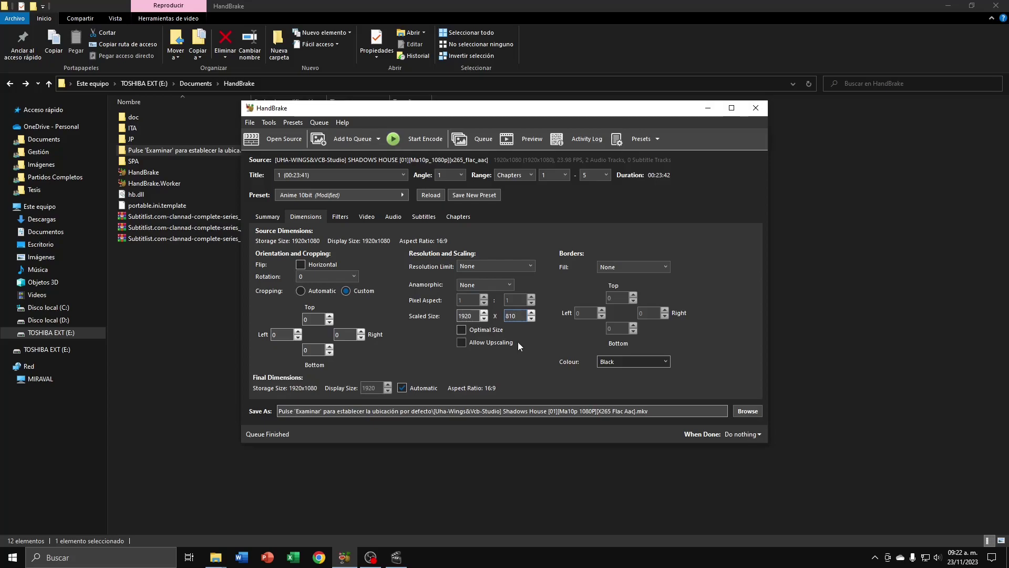
{"action": "double_click", "coordinate": [476, 316]}
{"action": "left_click", "coordinate": [466, 314]}
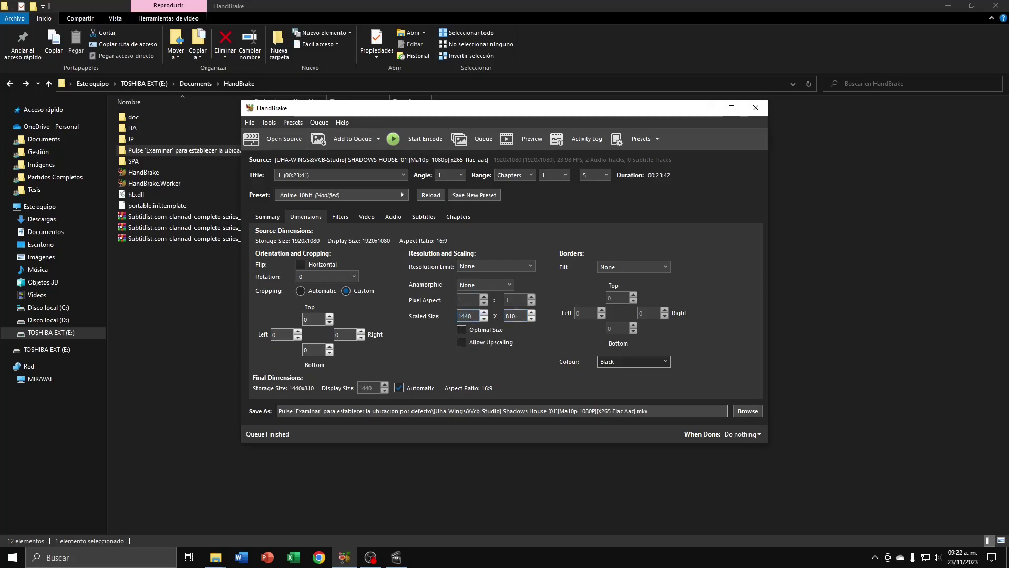
{"action": "double_click", "coordinate": [519, 317]}
Set the resolution limit to 720p HD and open the filter settings
{"action": "left_click", "coordinate": [490, 266]}
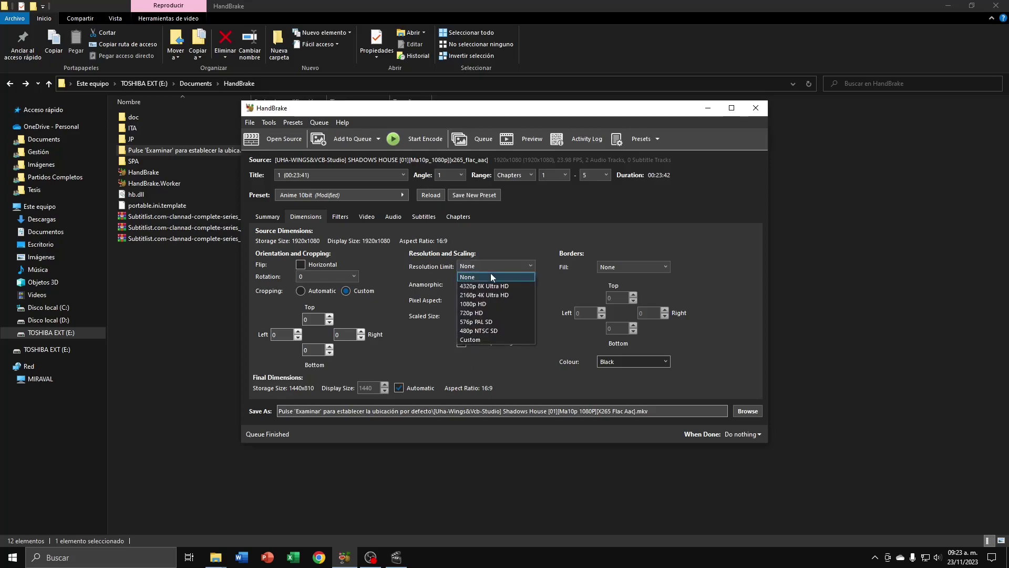
{"action": "left_click", "coordinate": [486, 314]}
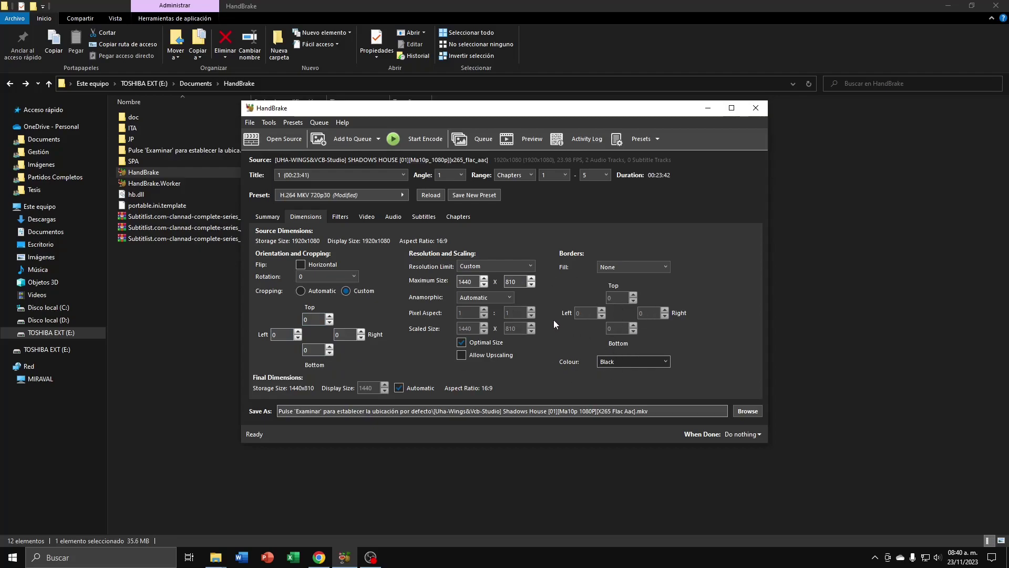
{"action": "left_click", "coordinate": [341, 217]}
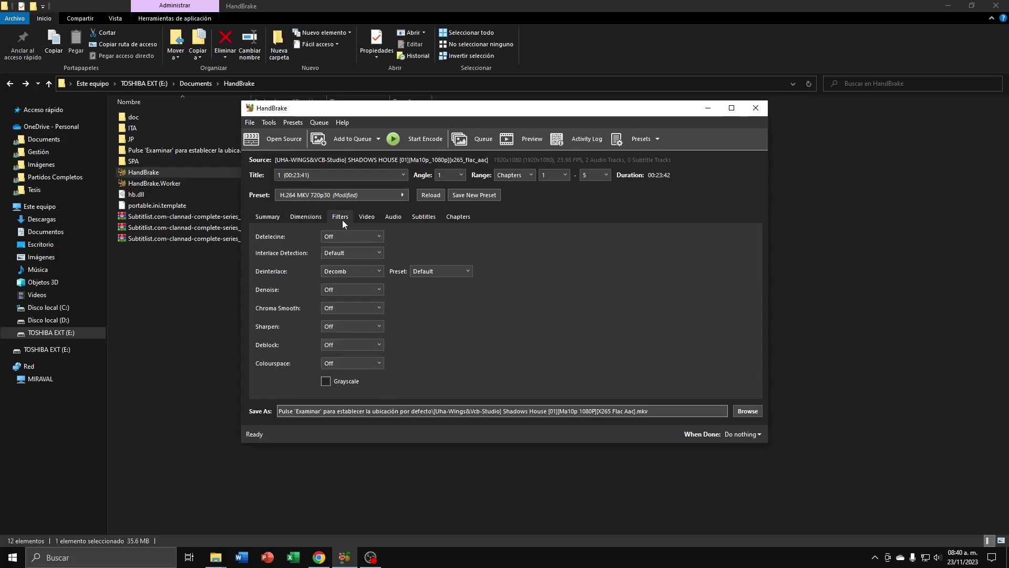
Turn off both Interlace Detection and Deinterlace in the filter settings
{"action": "left_click", "coordinate": [354, 251]}
{"action": "left_click", "coordinate": [339, 262]}
{"action": "left_click", "coordinate": [335, 270]}
{"action": "left_click", "coordinate": [336, 283]}
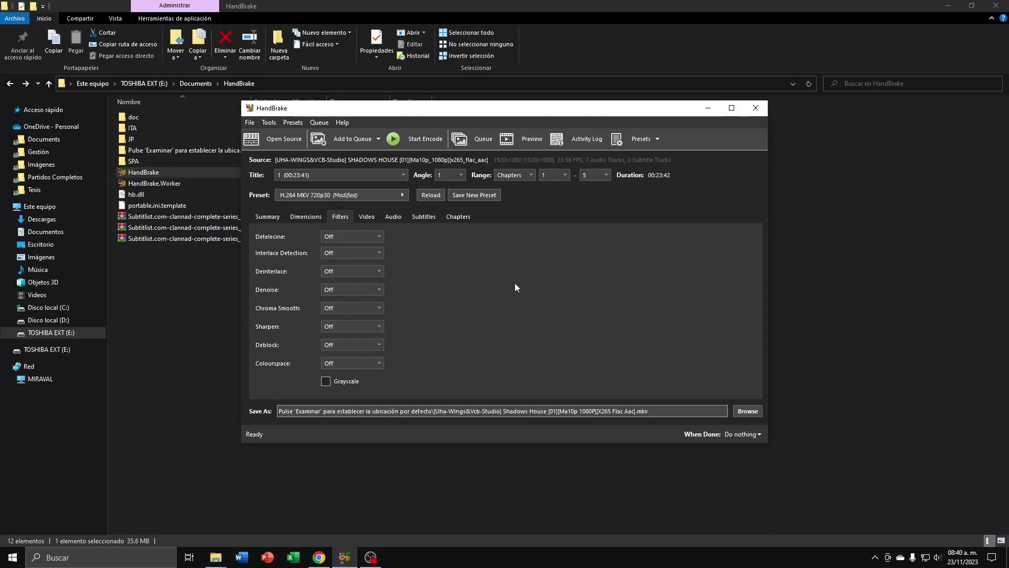
Open the video settings, try the H.264 (AMD VCE) encoder, and set the video encoder to H.264 10-bit (x264)
{"action": "left_click", "coordinate": [374, 213]}
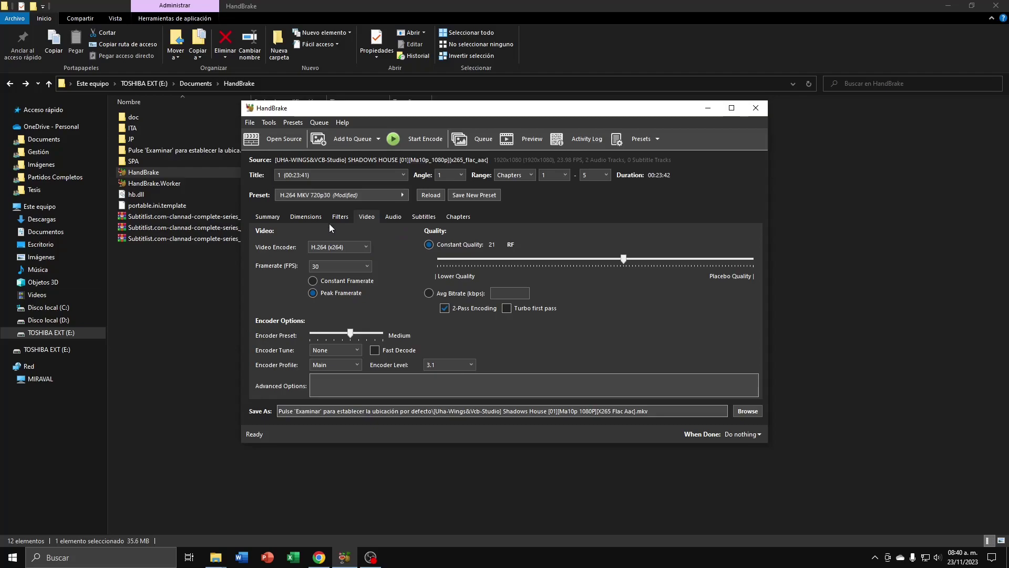
{"action": "left_click", "coordinate": [345, 244]}
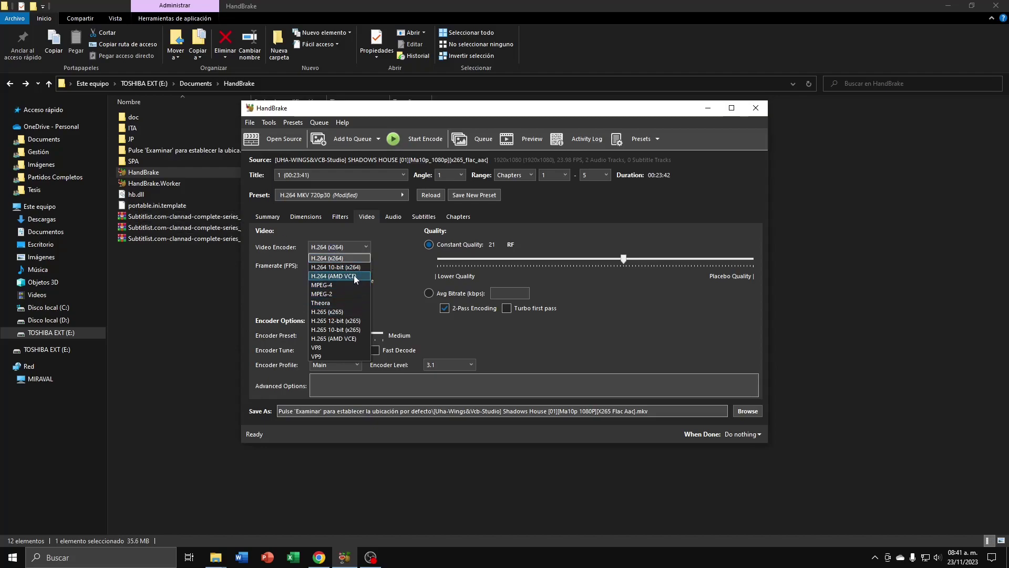
{"action": "left_click", "coordinate": [345, 276]}
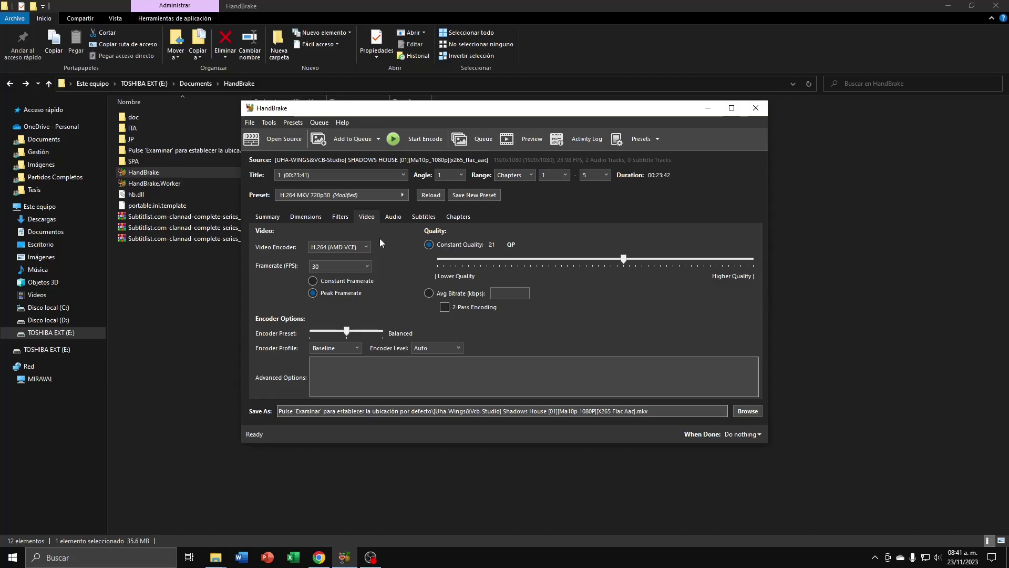
{"action": "left_click", "coordinate": [367, 247]}
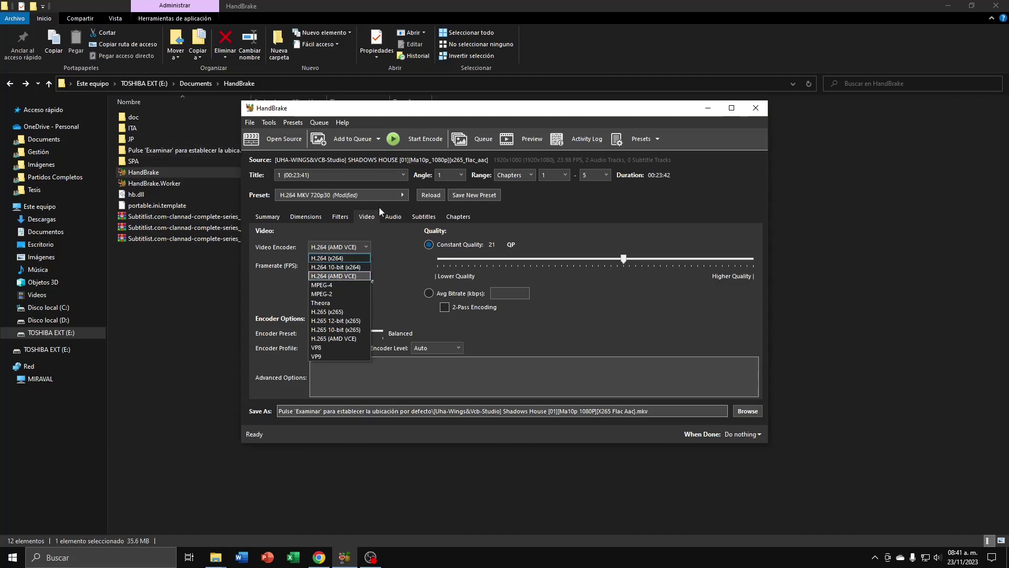
{"action": "left_click", "coordinate": [383, 257]}
{"action": "left_click", "coordinate": [338, 246]}
{"action": "left_click", "coordinate": [324, 268]}
Alternate the video encoder between H.265 10-bit (x265) and H.264 10-bit (x264) to compare them, ending on H.264 10-bit (x264)
{"action": "left_click", "coordinate": [328, 248]}
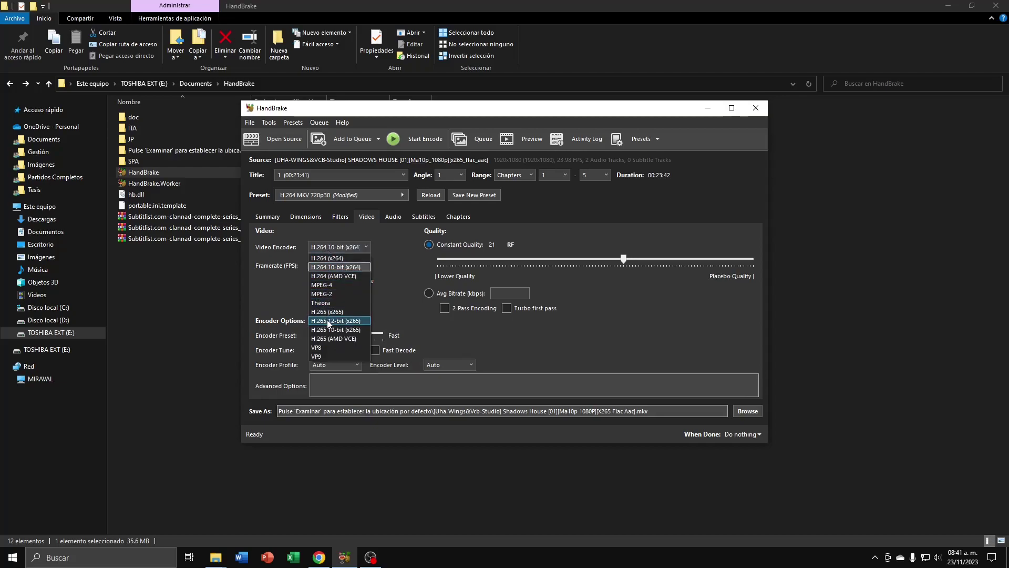
{"action": "left_click", "coordinate": [329, 328]}
{"action": "left_click", "coordinate": [332, 247]}
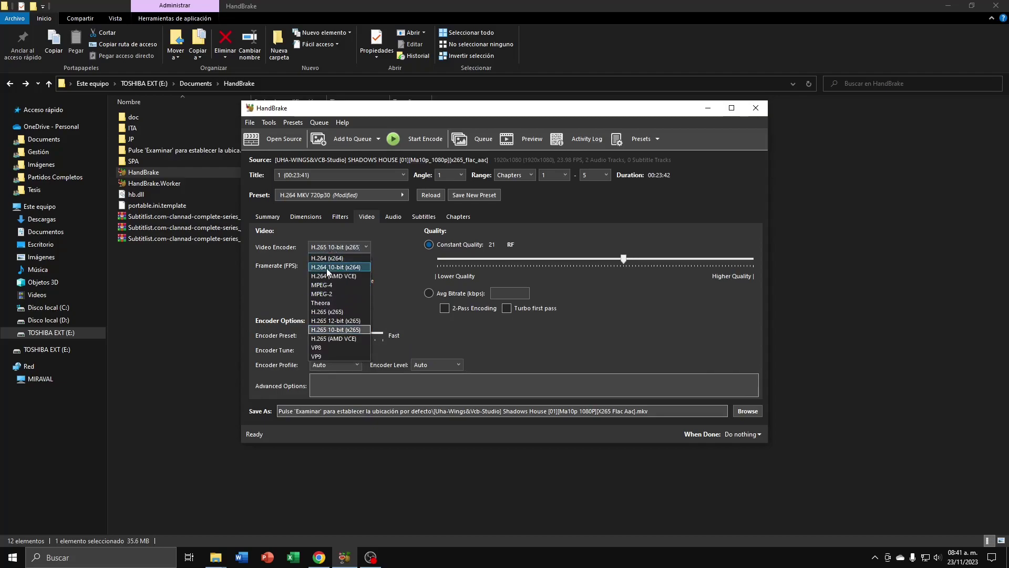
{"action": "left_click", "coordinate": [338, 267]}
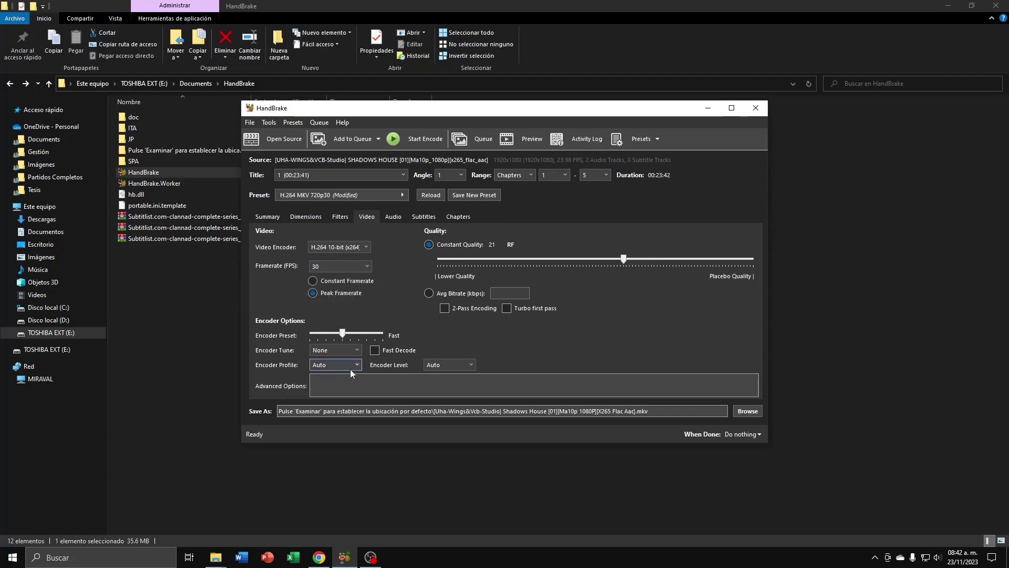
{"action": "left_click", "coordinate": [339, 248]}
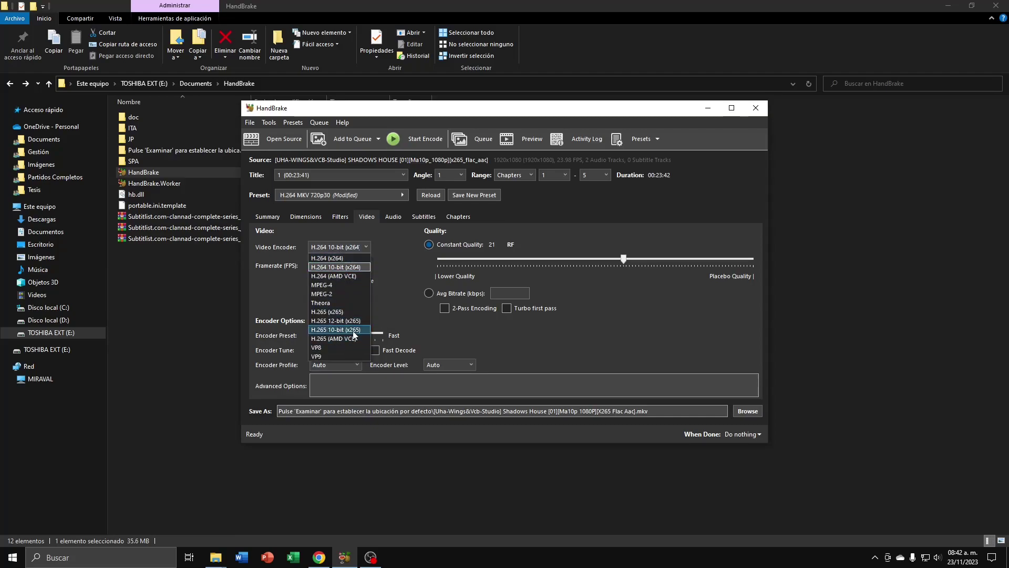
{"action": "left_click", "coordinate": [343, 332]}
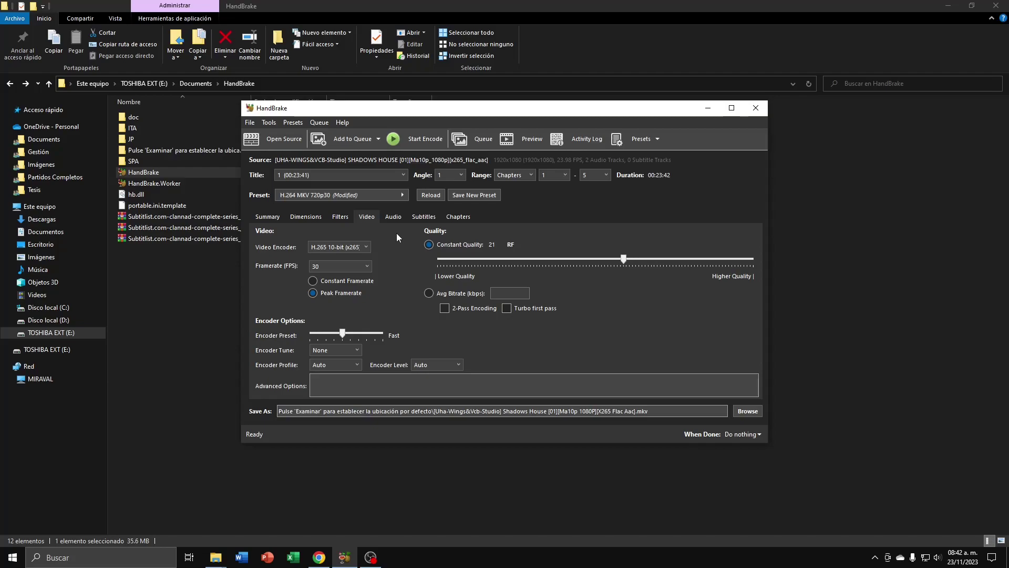
{"action": "left_click", "coordinate": [336, 247]}
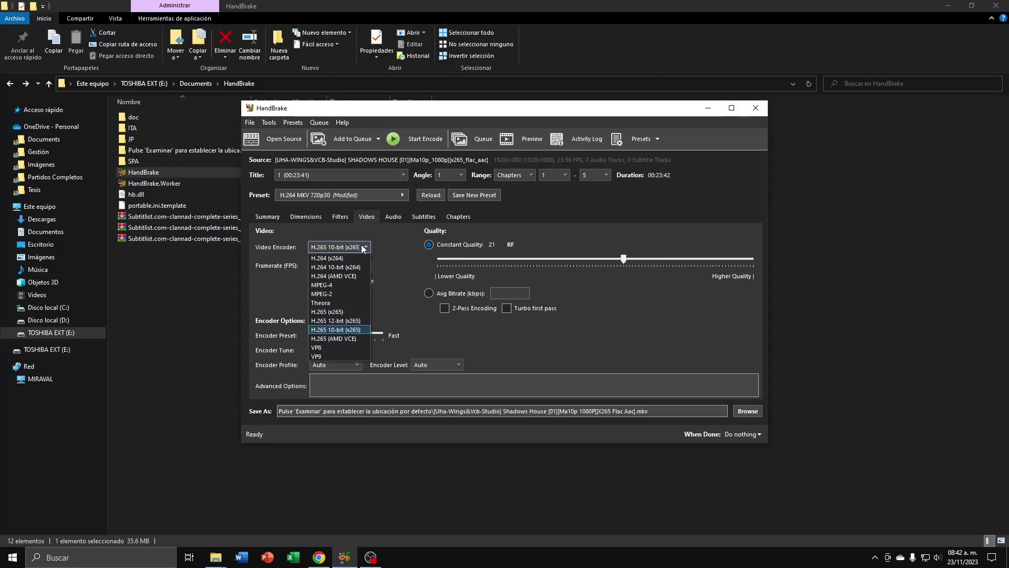
{"action": "left_click", "coordinate": [331, 267]}
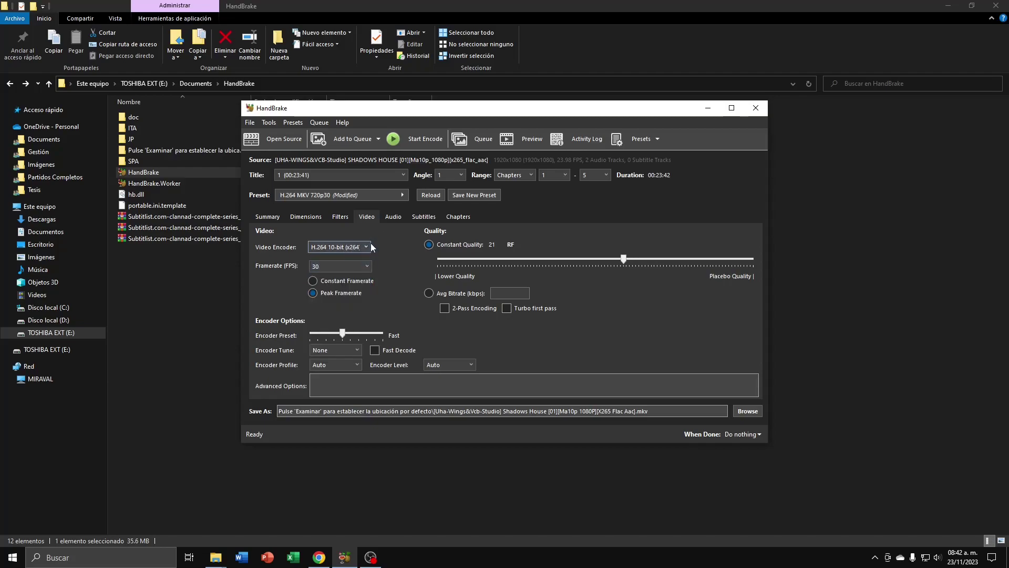
{"action": "left_click", "coordinate": [341, 245]}
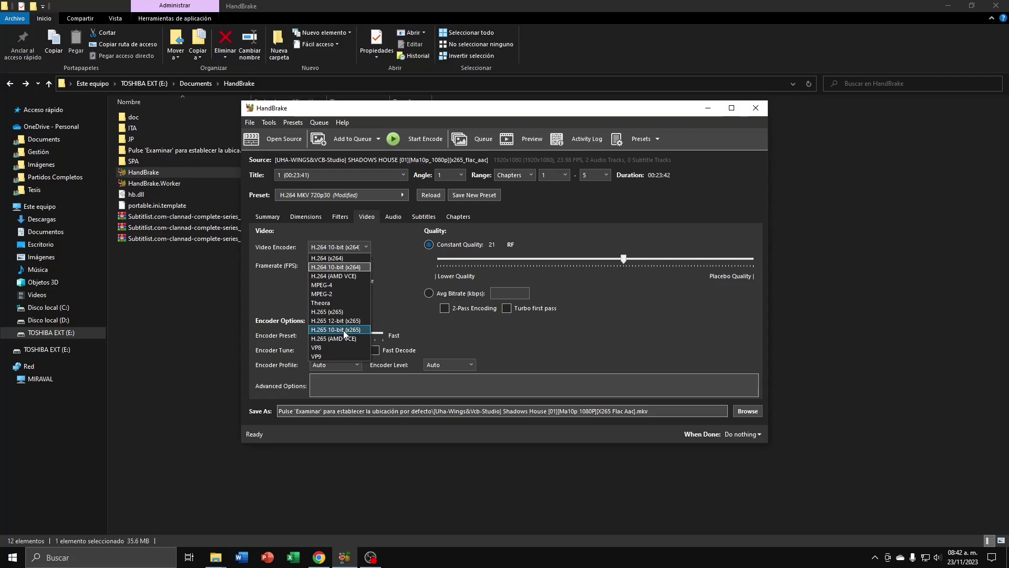
{"action": "left_click", "coordinate": [345, 331]}
{"action": "left_click", "coordinate": [367, 247]}
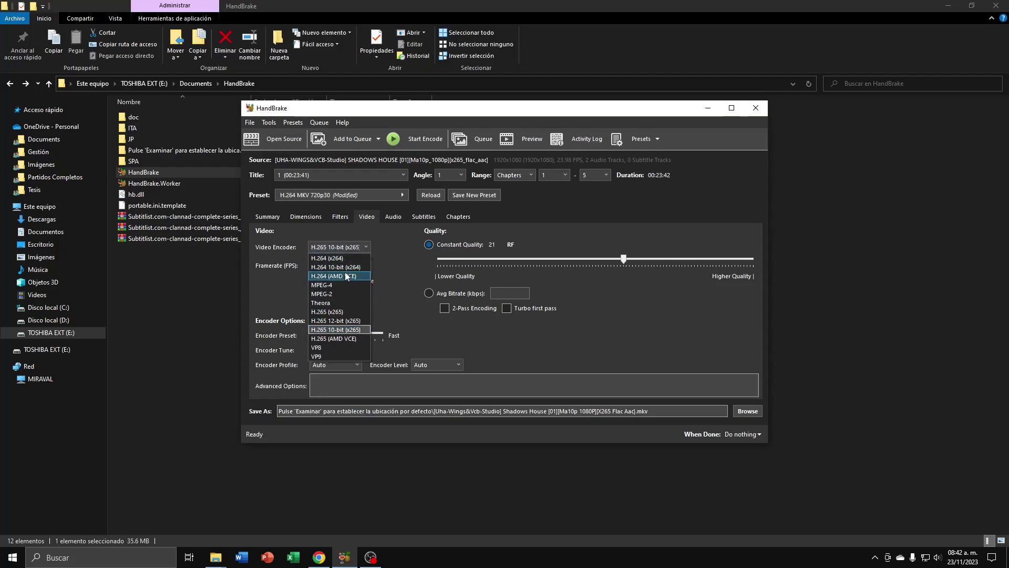
{"action": "left_click", "coordinate": [325, 332]}
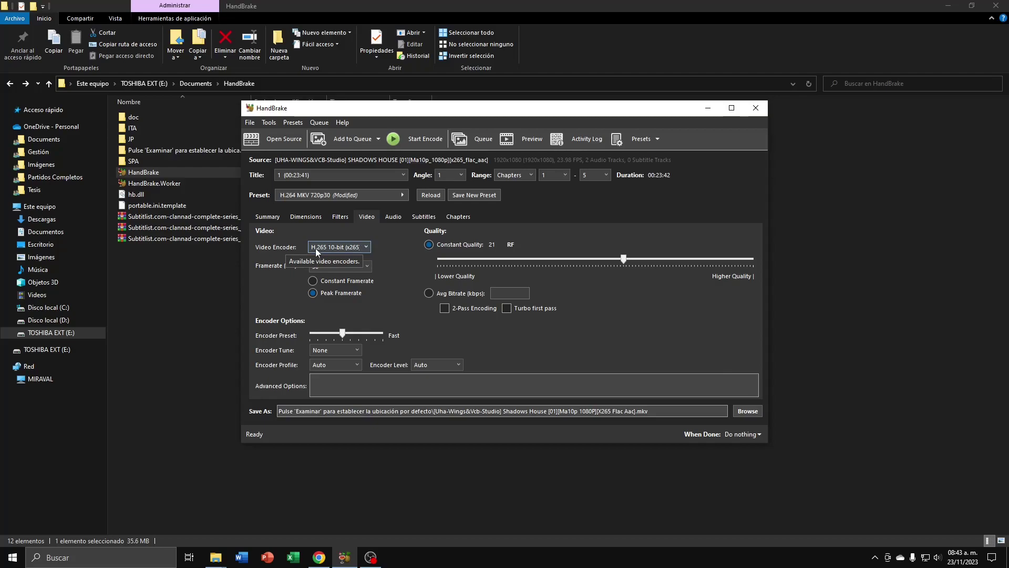
{"action": "left_click", "coordinate": [341, 246]}
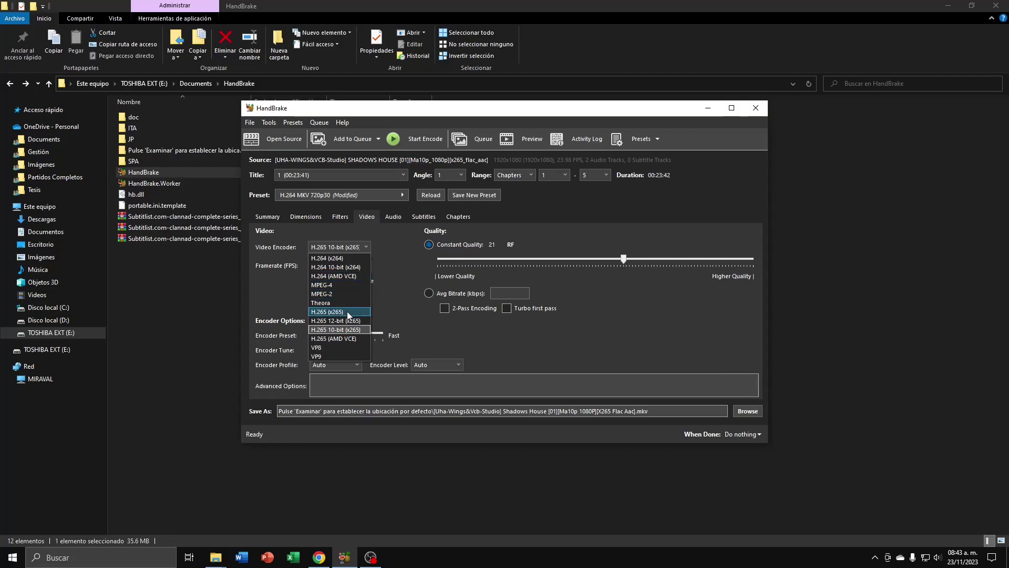
{"action": "left_click", "coordinate": [347, 267]}
{"action": "left_click", "coordinate": [333, 247]}
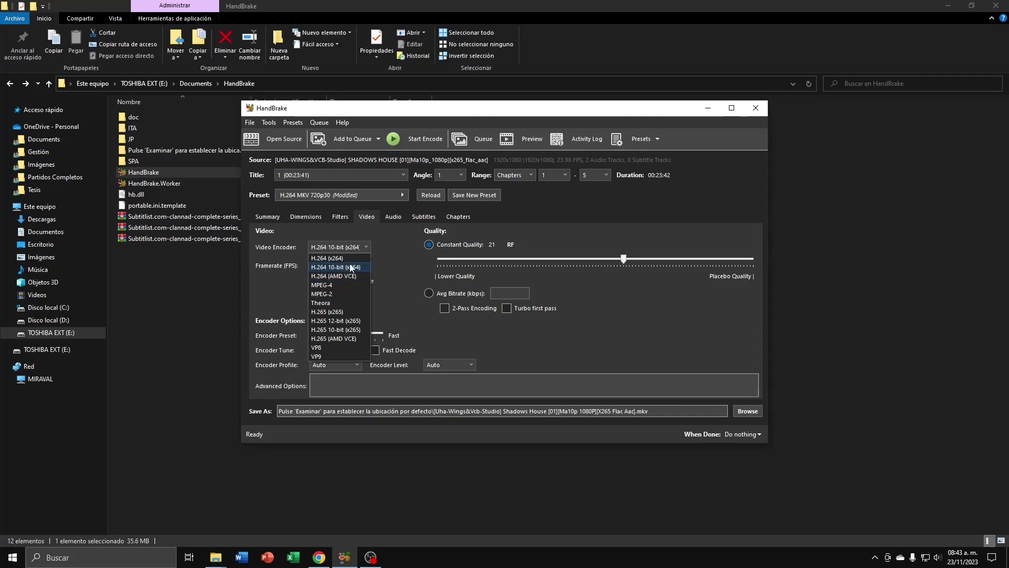
{"action": "left_click", "coordinate": [350, 259]}
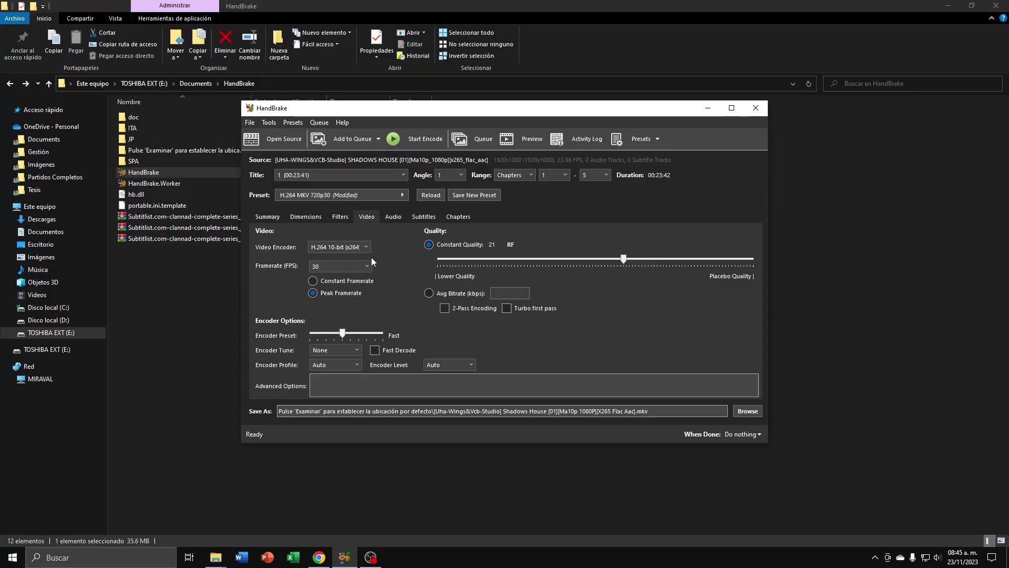
Set the framerate to Same as source and the constant quality to RF 23
{"action": "left_click", "coordinate": [367, 266]}
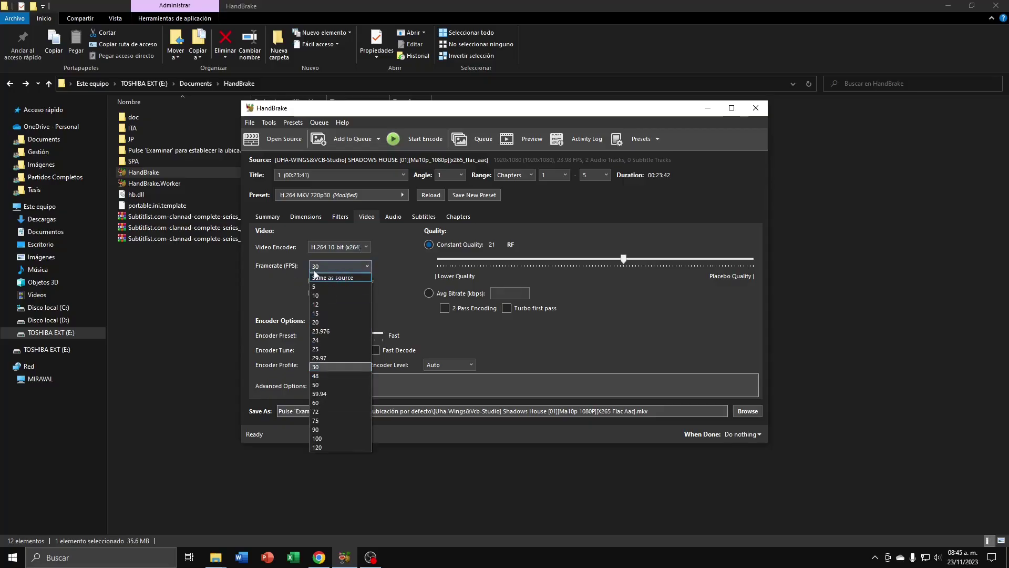
{"action": "left_click", "coordinate": [327, 276]}
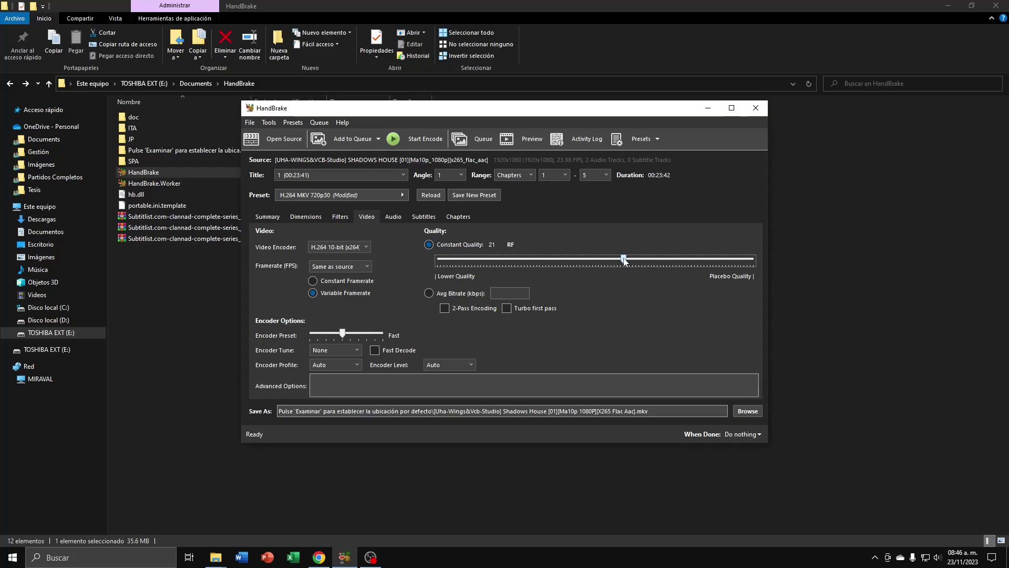
{"action": "left_click_drag", "start_coordinate": [625, 261], "coordinate": [658, 261]}
{"action": "left_click_drag", "start_coordinate": [658, 261], "coordinate": [611, 265]}
Set the encoder preset to Slow and the encoder tune to Animation
{"action": "left_click_drag", "start_coordinate": [339, 333], "coordinate": [392, 337]}
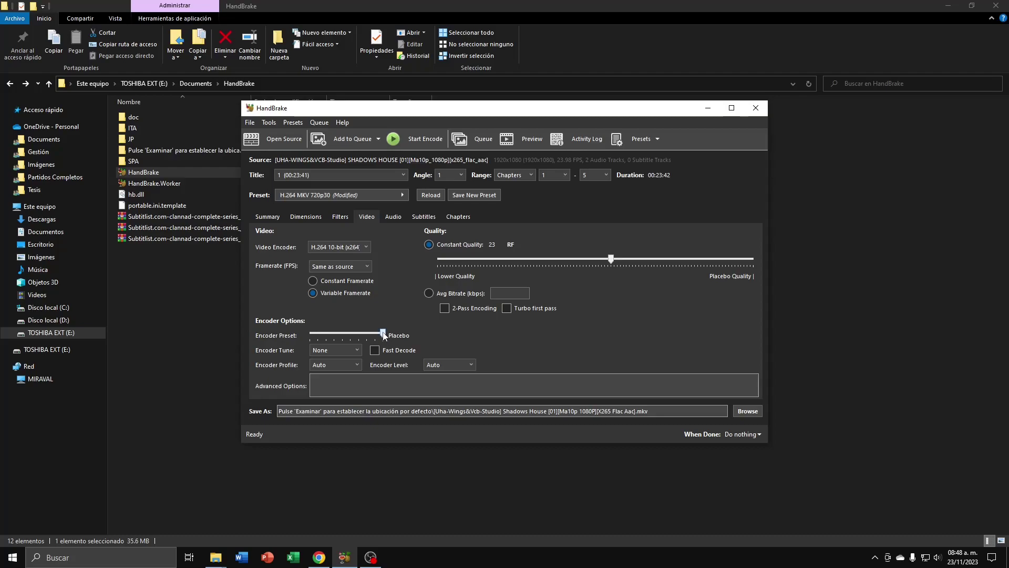
{"action": "left_click_drag", "start_coordinate": [383, 335], "coordinate": [361, 336]}
{"action": "left_click", "coordinate": [341, 350]}
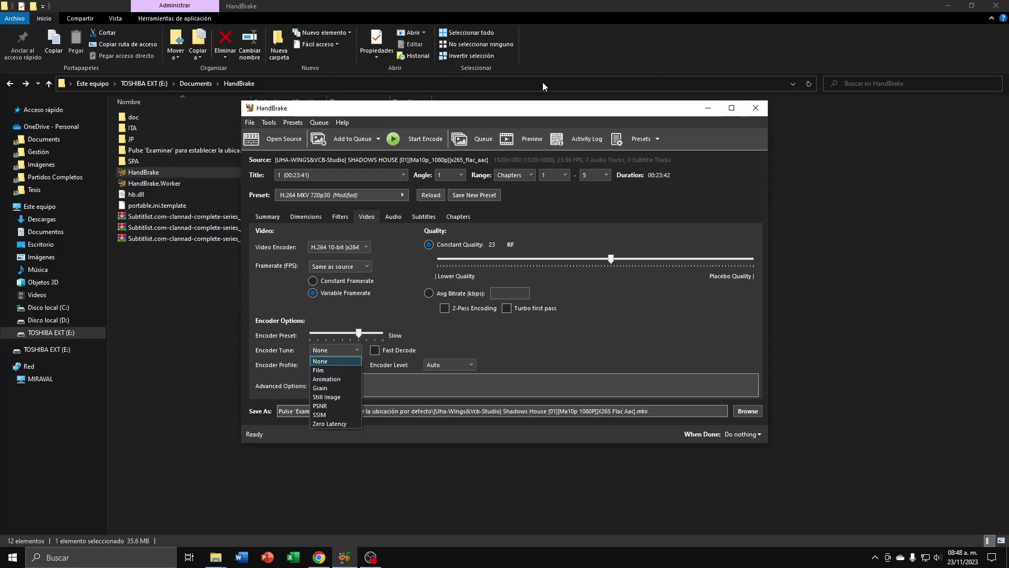
{"action": "left_click", "coordinate": [325, 379]}
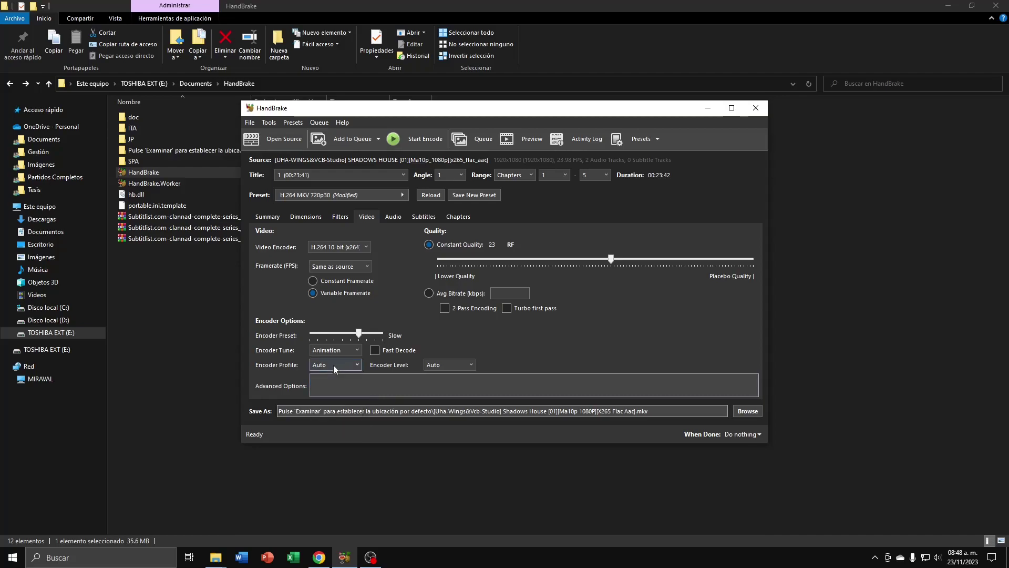
Review the available encoder profiles and levels, leaving both on Auto, and recheck the constant quality and video encoder settings
{"action": "left_click", "coordinate": [358, 364]}
{"action": "left_click", "coordinate": [392, 358]}
{"action": "left_click", "coordinate": [449, 365]}
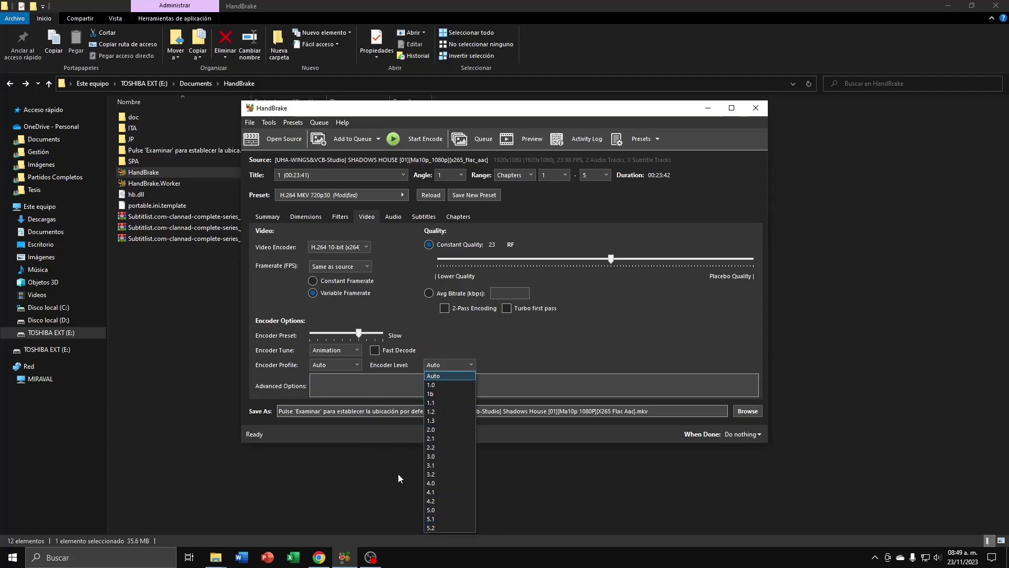
{"action": "left_click", "coordinate": [386, 356]}
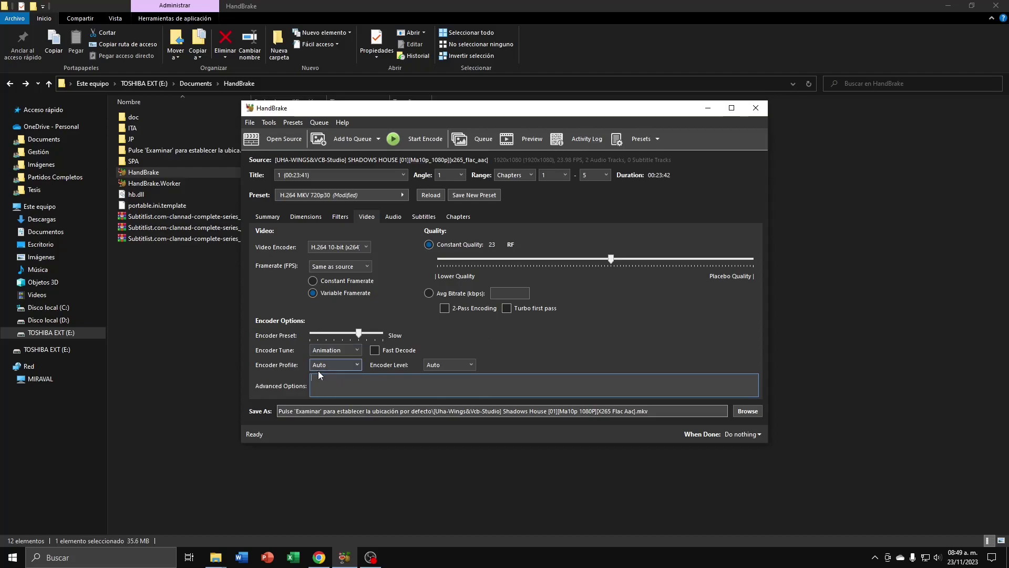
{"action": "mouse_move", "coordinate": [320, 376]}
{"action": "mouse_move", "coordinate": [383, 385]}
{"action": "left_click", "coordinate": [609, 260]}
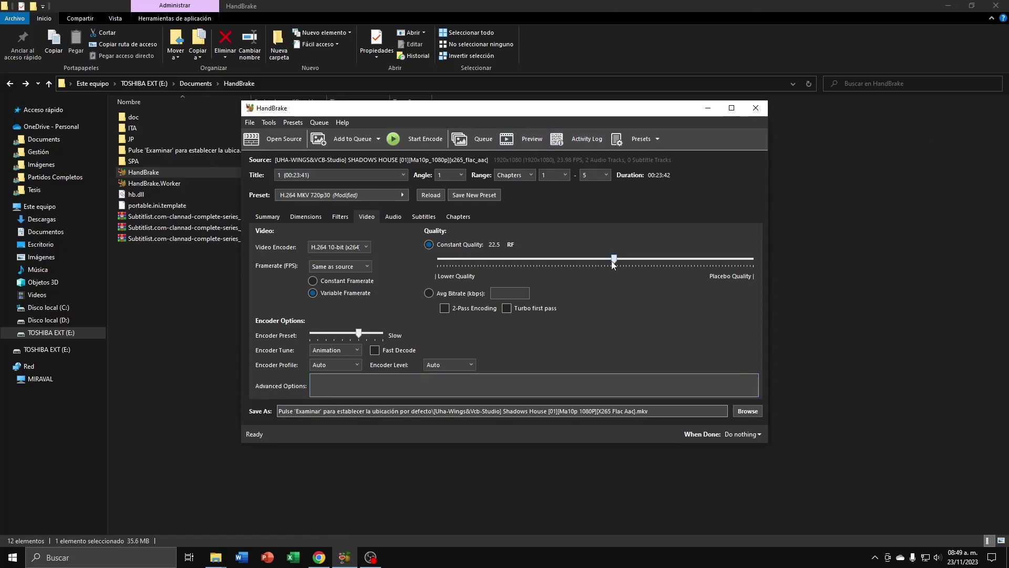
{"action": "left_click", "coordinate": [368, 247]}
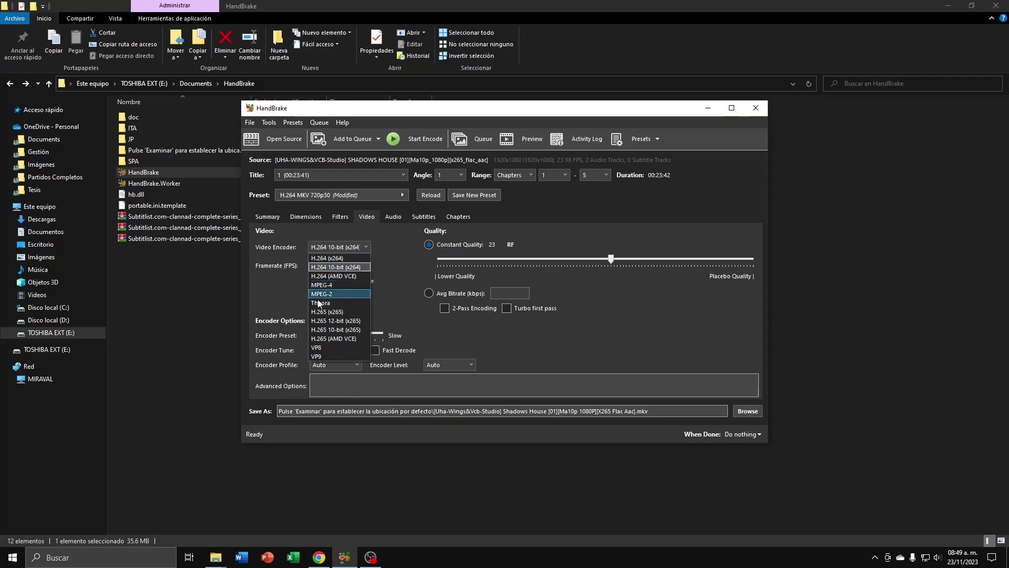
{"action": "left_click", "coordinate": [368, 266]}
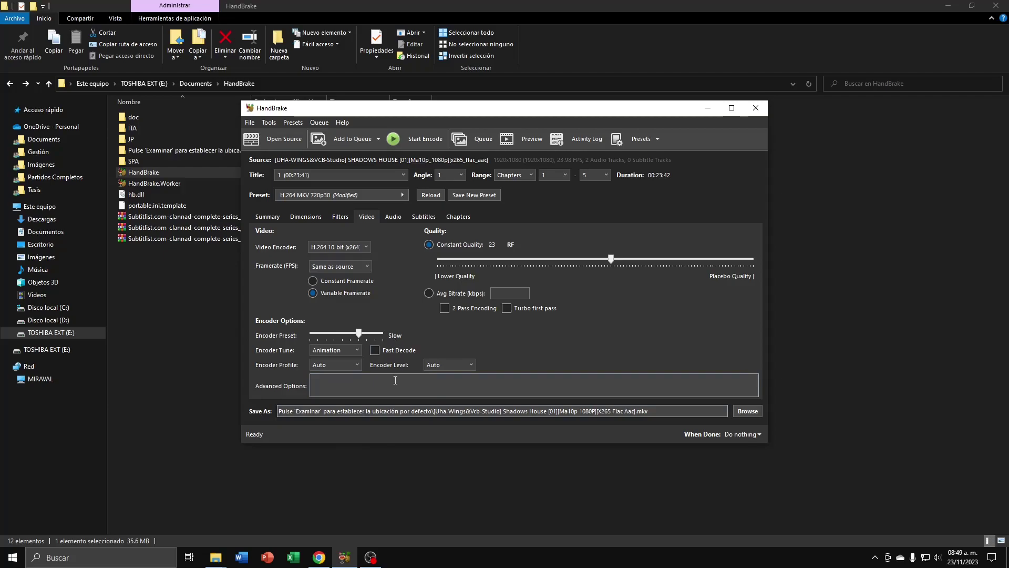
Open the audio settings and keep the Japanese track on AAC (avcodec) with a bitrate of 160 and Stereo mixdown
{"action": "left_click", "coordinate": [392, 217]}
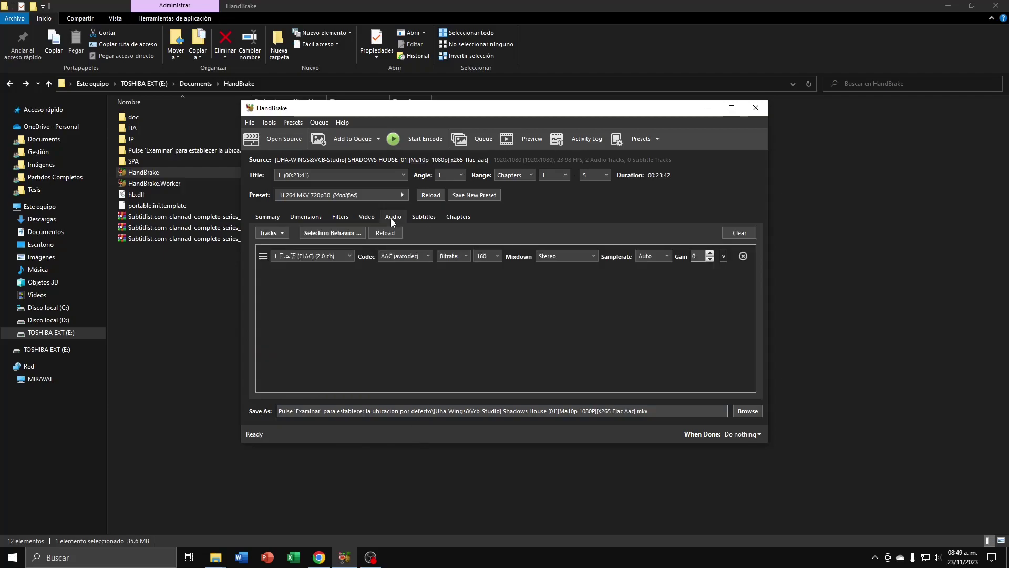
{"action": "left_click", "coordinate": [420, 254]}
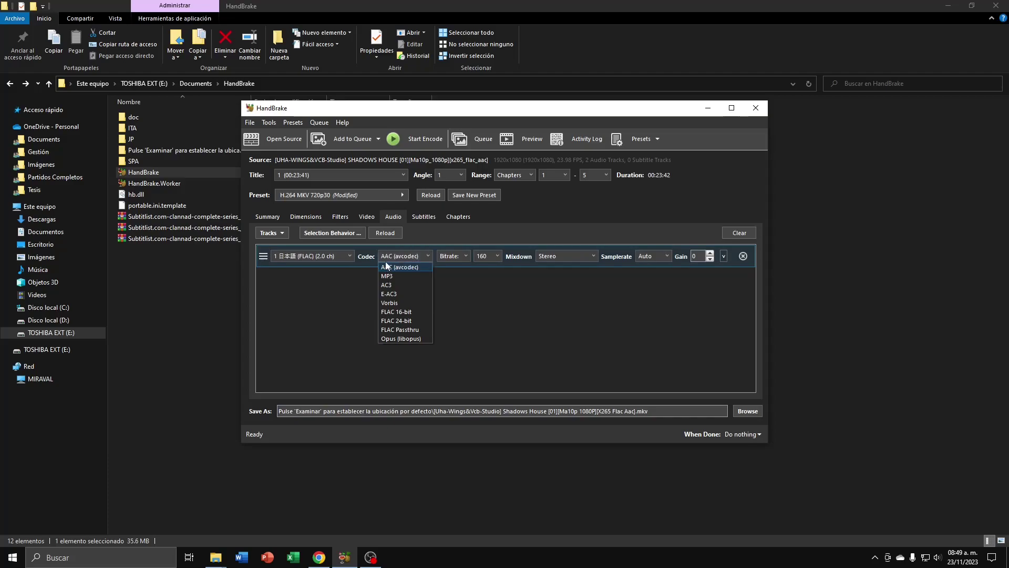
{"action": "left_click", "coordinate": [486, 258]}
{"action": "left_click", "coordinate": [490, 257]}
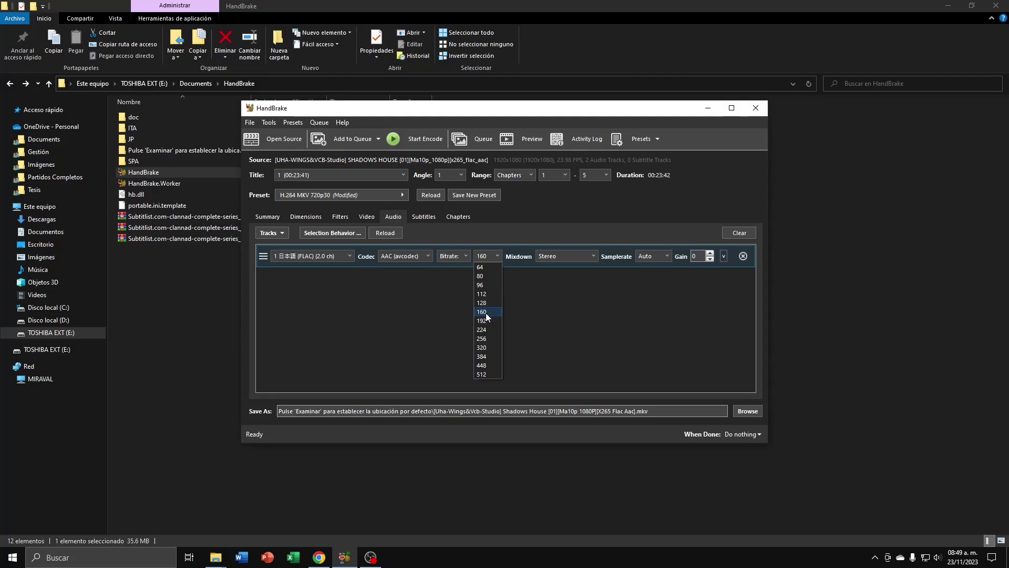
{"action": "left_click", "coordinate": [486, 312]}
{"action": "left_click", "coordinate": [563, 254]}
{"action": "left_click", "coordinate": [562, 255]}
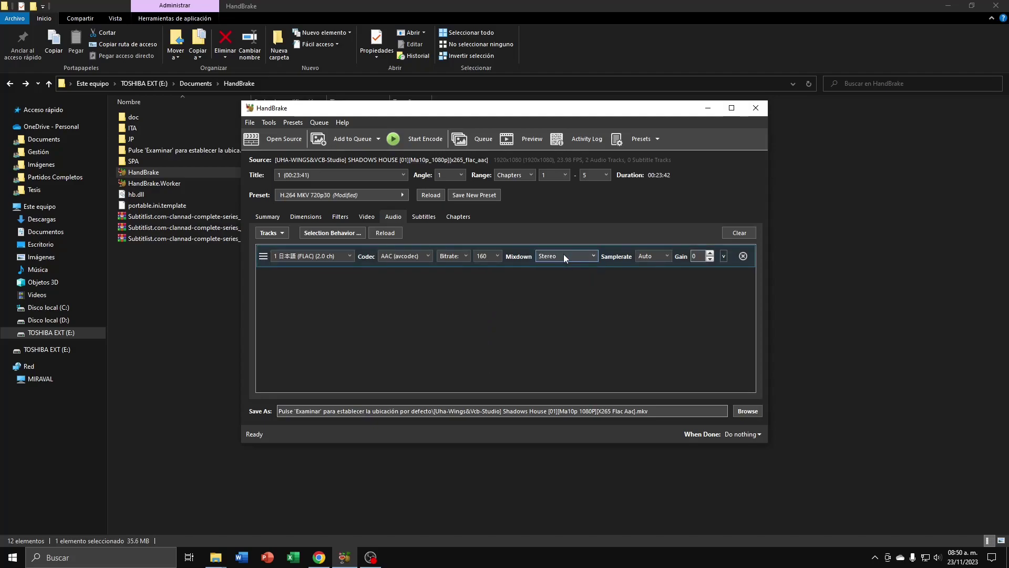
Expand the Japanese audio track's additional options and clear its track name
{"action": "left_click", "coordinate": [723, 256]}
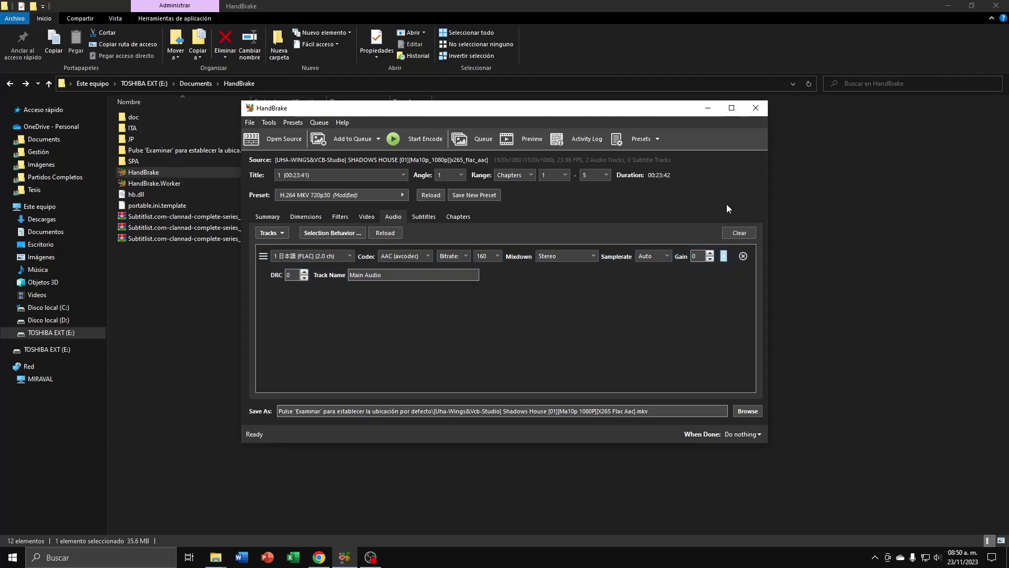
{"action": "double_click", "coordinate": [694, 256]}
{"action": "left_click", "coordinate": [406, 275]}
{"action": "left_click_drag", "start_coordinate": [406, 275], "coordinate": [342, 275]}
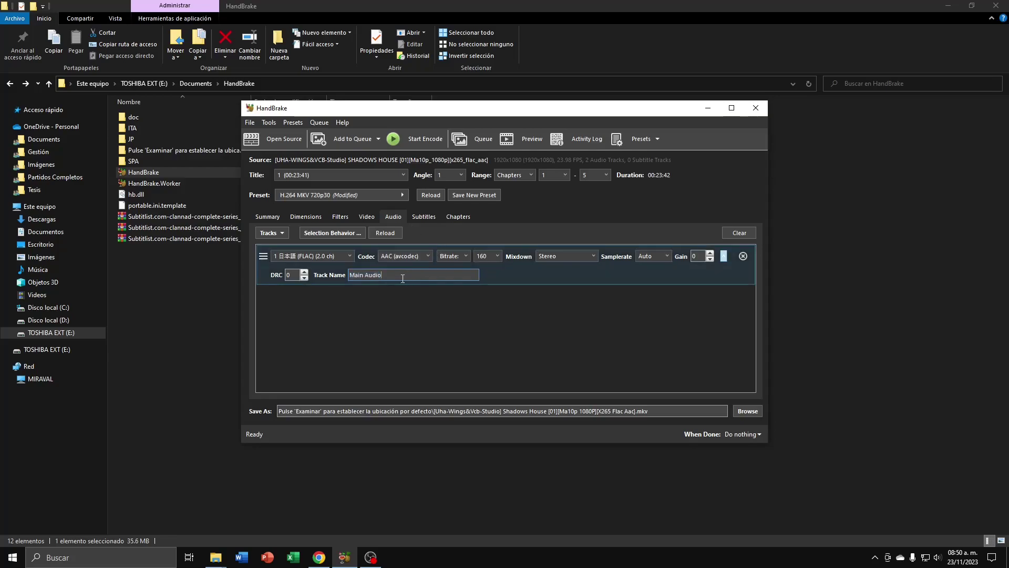
{"action": "key", "text": "BackSpace"}
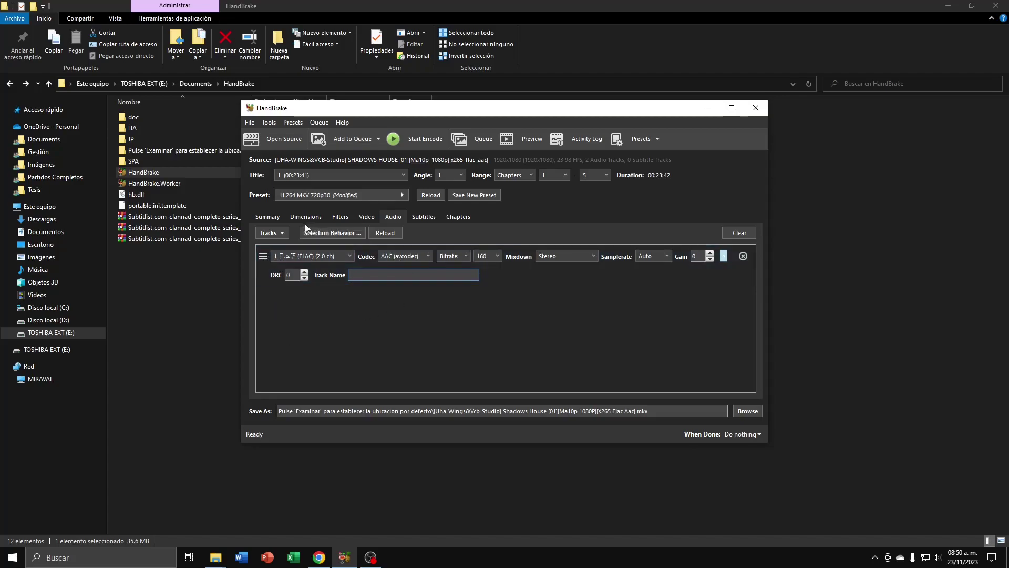
Check the options for adding audio tracks, and remove the Foreign Audio Scan track from the subtitles
{"action": "left_click", "coordinate": [284, 234]}
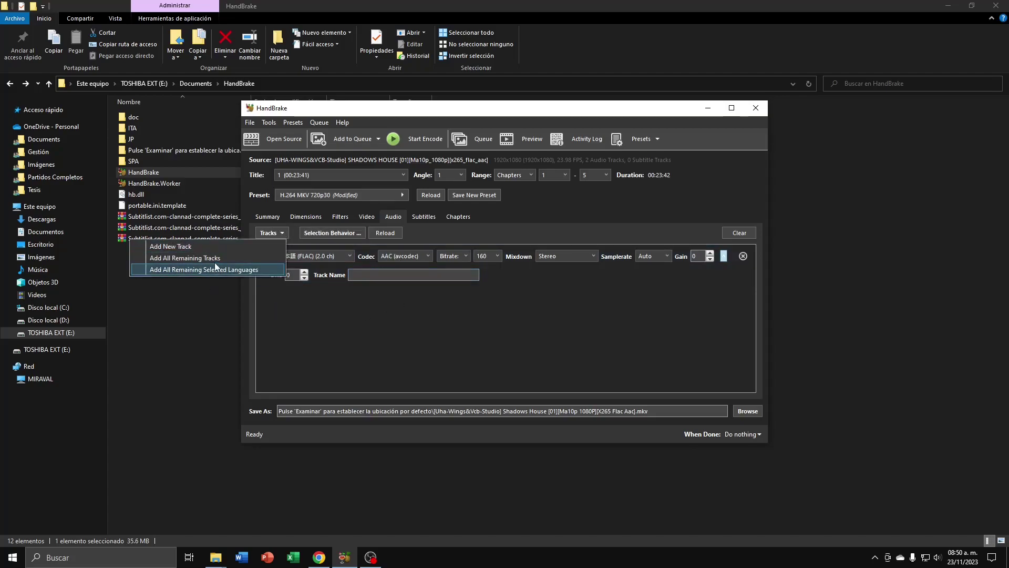
{"action": "left_click", "coordinate": [284, 317]}
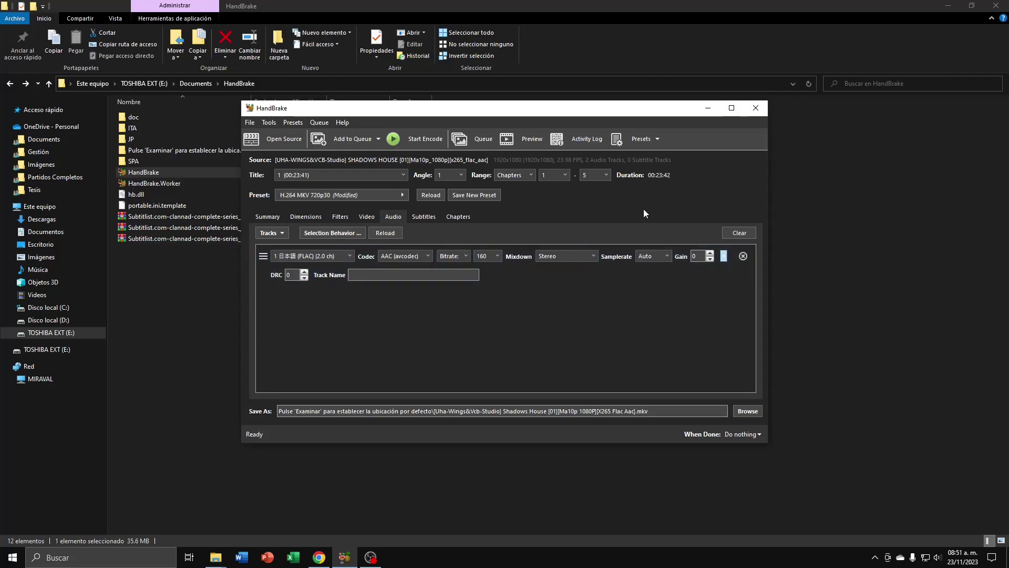
{"action": "left_click", "coordinate": [426, 218]}
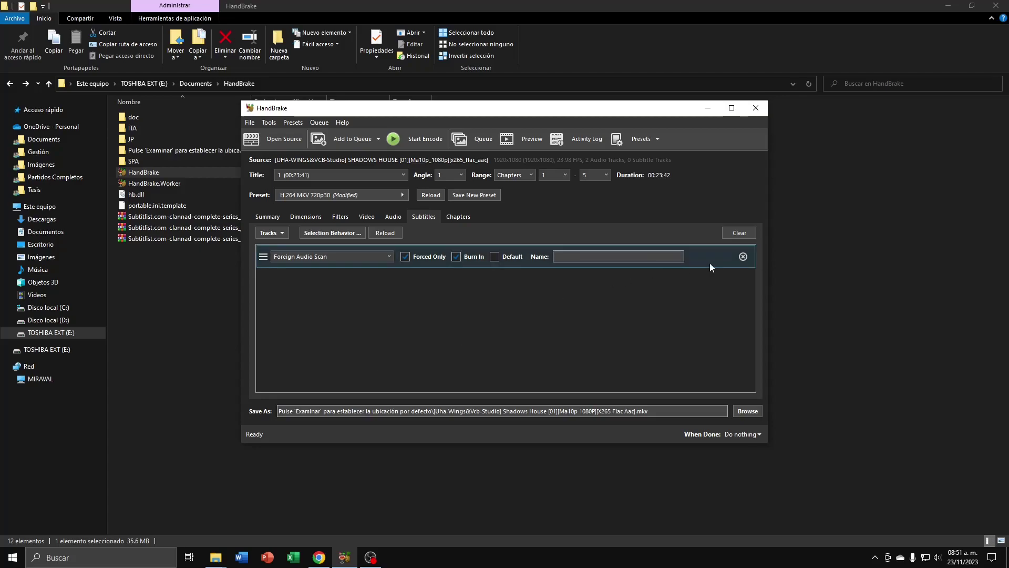
{"action": "left_click", "coordinate": [742, 257]}
Review the episode's chapter markers and open the name of chapter 1 for editing
{"action": "left_click", "coordinate": [462, 215]}
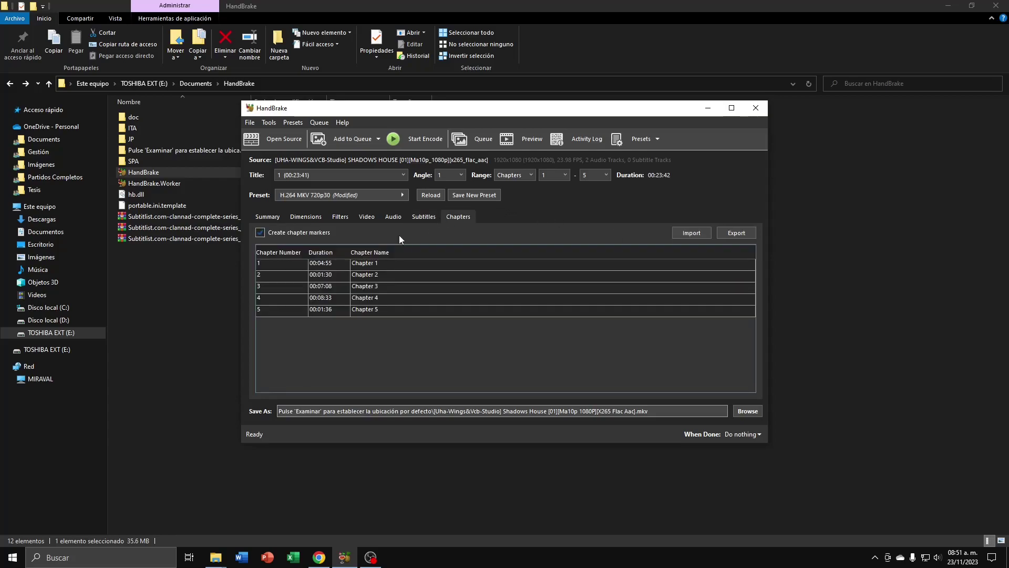
{"action": "left_click", "coordinate": [394, 263]}
{"action": "left_click", "coordinate": [394, 261]}
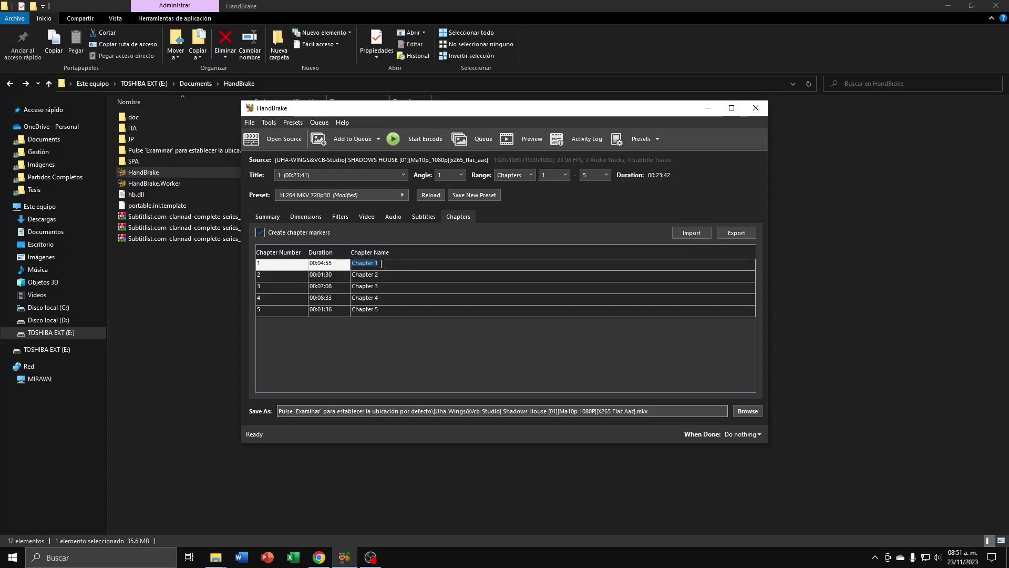
{"action": "left_click", "coordinate": [387, 262]}
Examine the new preset form with its audio and subtitle selection defaults and burn-in options, and close it without adding a preset
{"action": "left_click", "coordinate": [477, 195]}
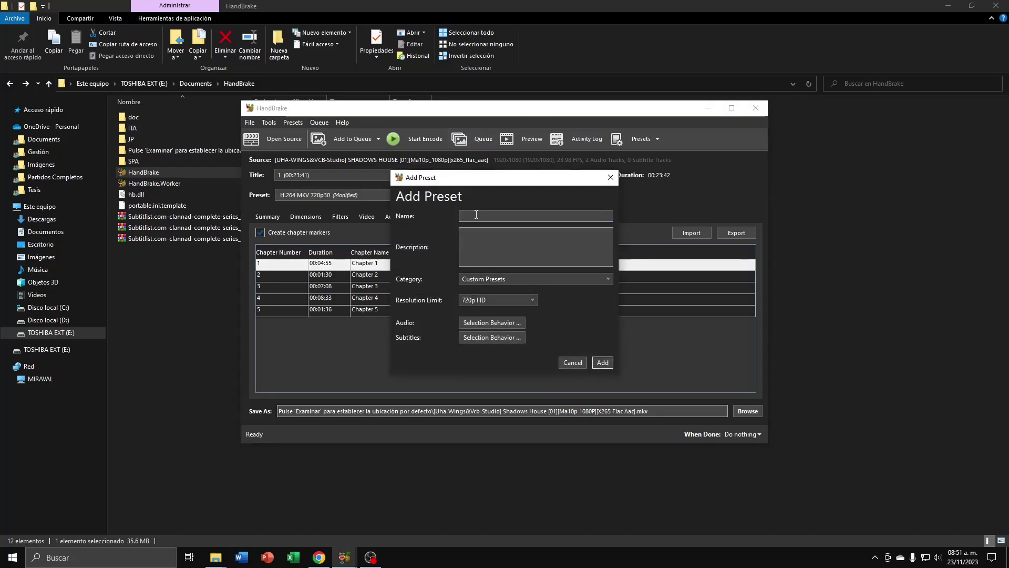
{"action": "left_click", "coordinate": [463, 232]}
{"action": "left_click", "coordinate": [494, 322]}
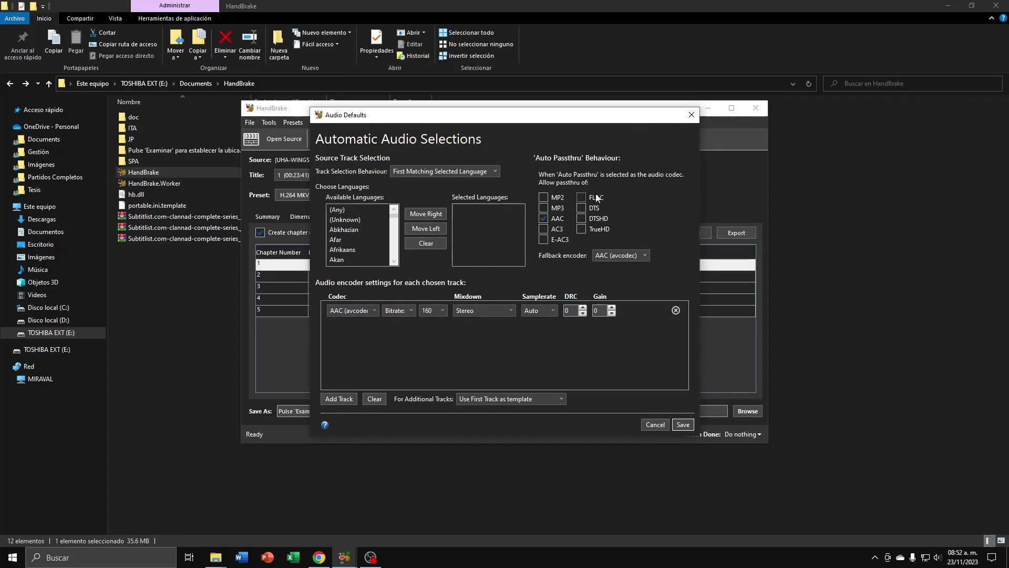
{"action": "left_click", "coordinate": [692, 115]}
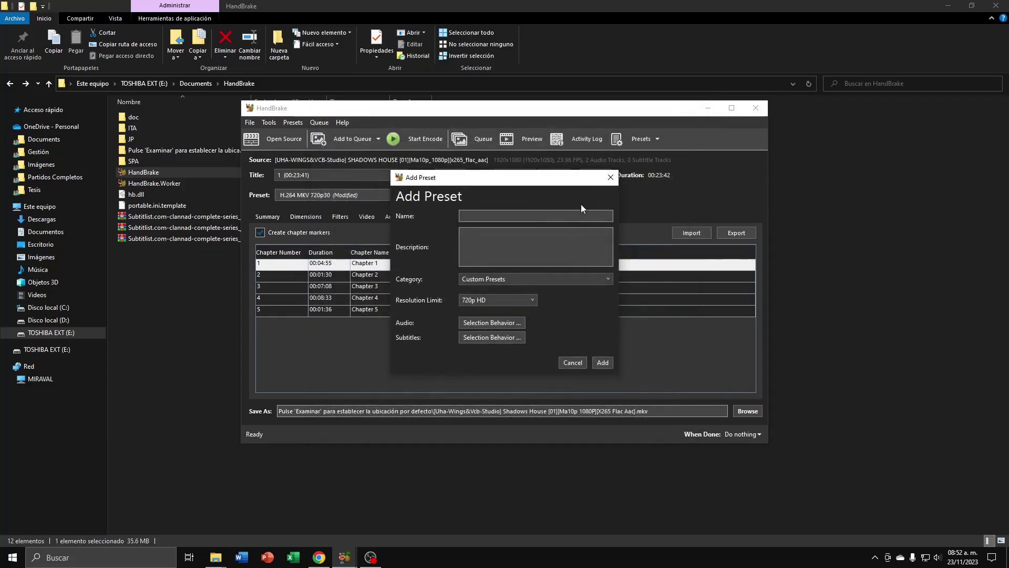
{"action": "left_click", "coordinate": [492, 337]}
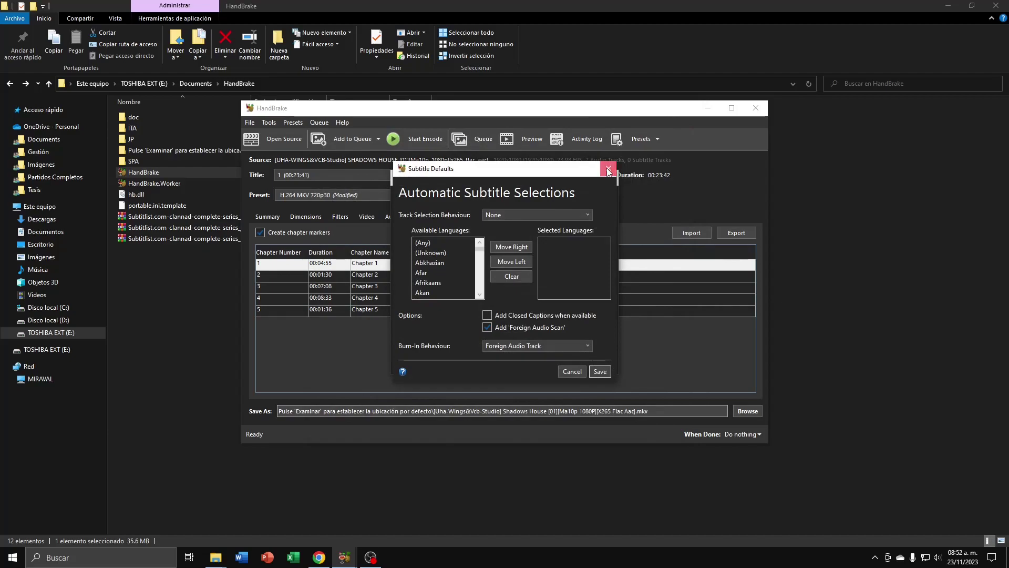
{"action": "left_click", "coordinate": [519, 346]}
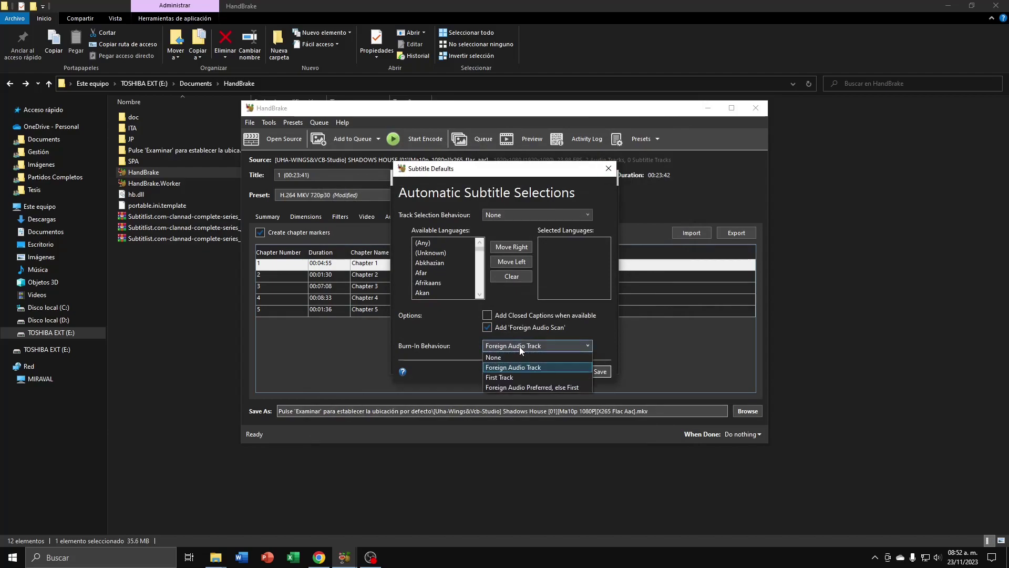
{"action": "left_click", "coordinate": [609, 168]}
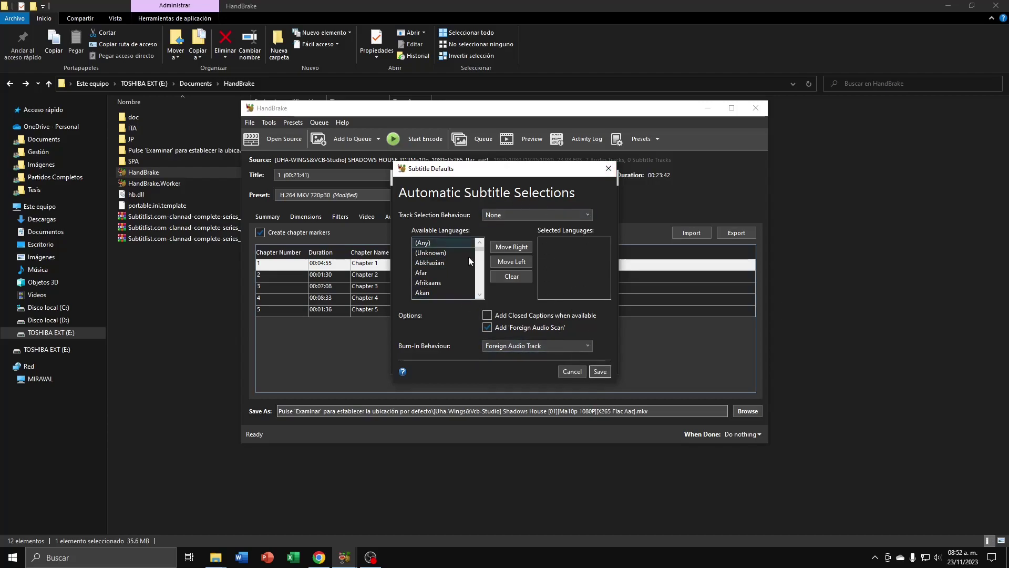
{"action": "left_click", "coordinate": [572, 369]}
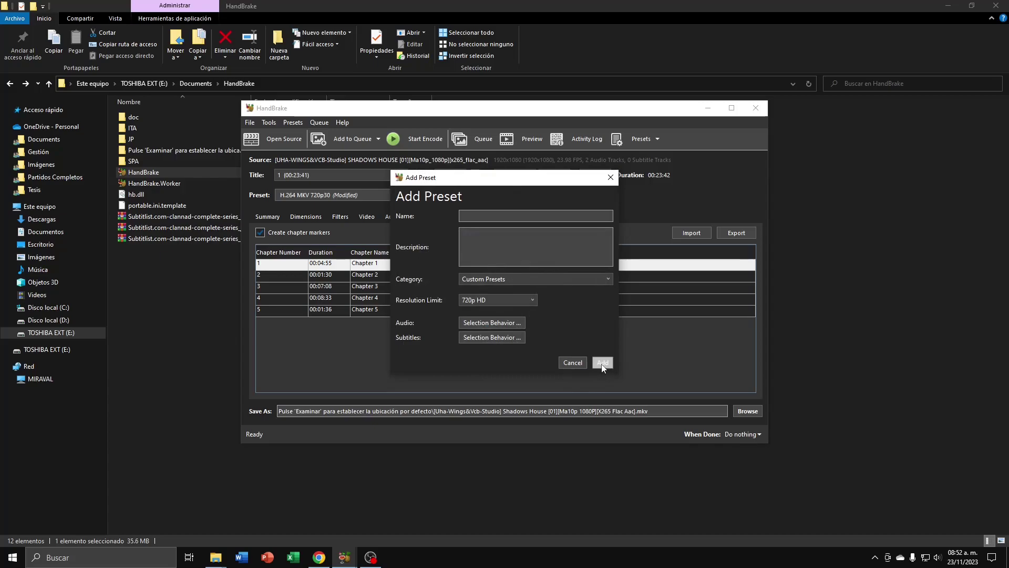
{"action": "left_click", "coordinate": [609, 177]}
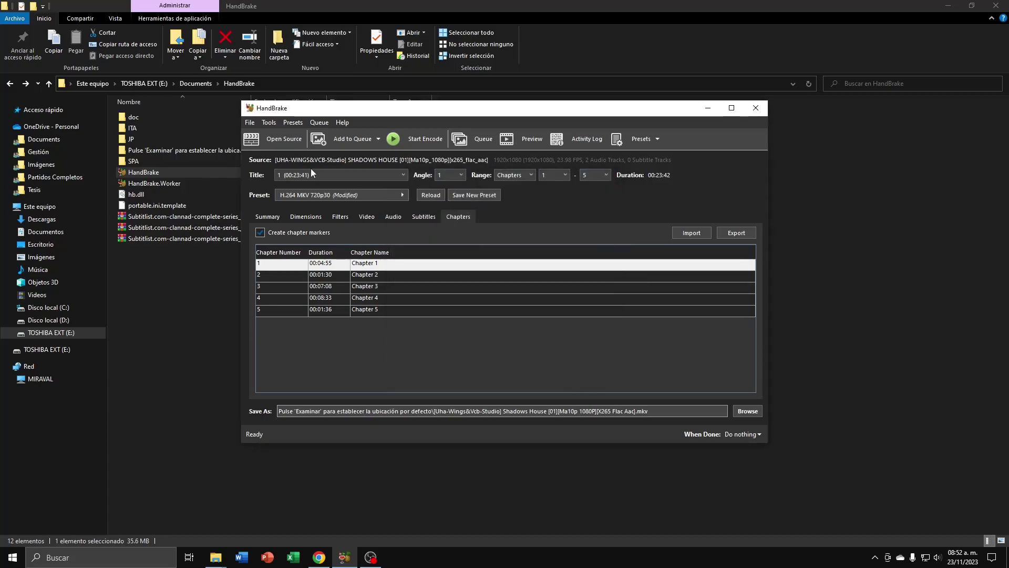
Apply the Anime 10bit custom preset and review its subtitle, audio, video, filter, dimension and summary settings
{"action": "left_click", "coordinate": [374, 195]}
{"action": "scroll", "coordinate": [173, 229], "scroll_direction": "up", "scroll_amount": 15}
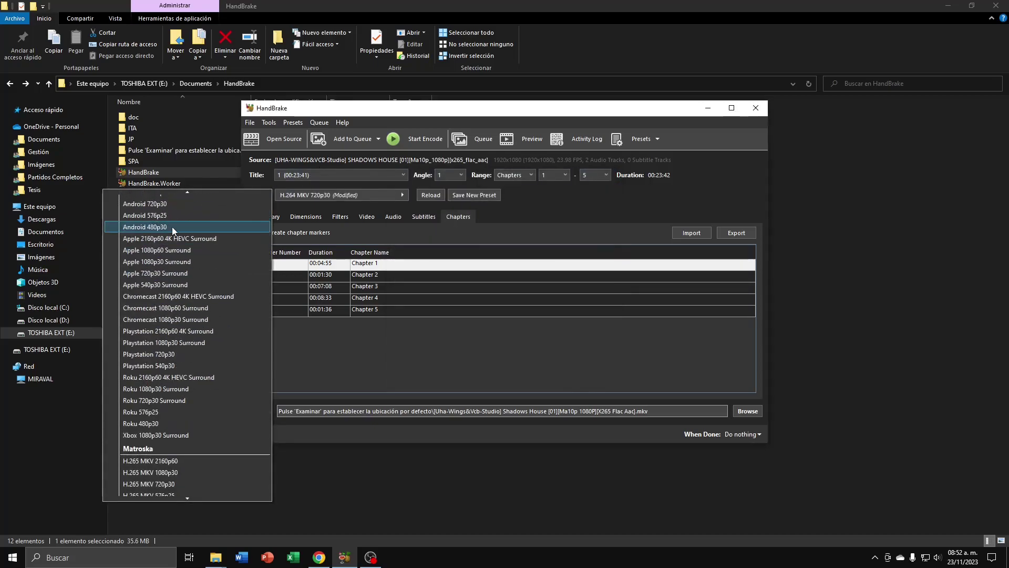
{"action": "left_click", "coordinate": [153, 222]}
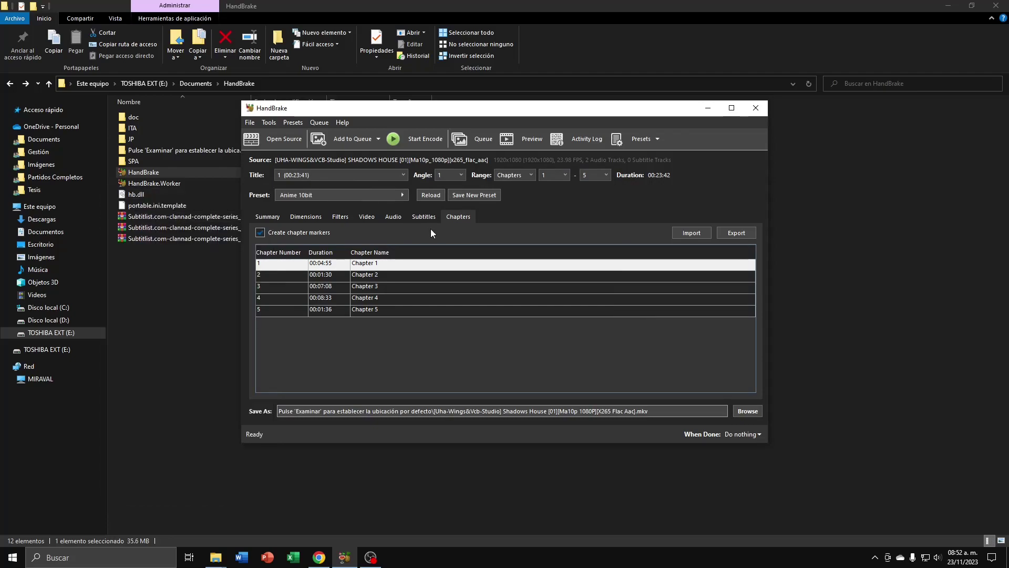
{"action": "left_click", "coordinate": [422, 216]}
{"action": "left_click", "coordinate": [396, 216]}
{"action": "left_click", "coordinate": [366, 216]}
{"action": "left_click", "coordinate": [340, 216]}
{"action": "left_click", "coordinate": [305, 216]}
{"action": "left_click", "coordinate": [277, 215]}
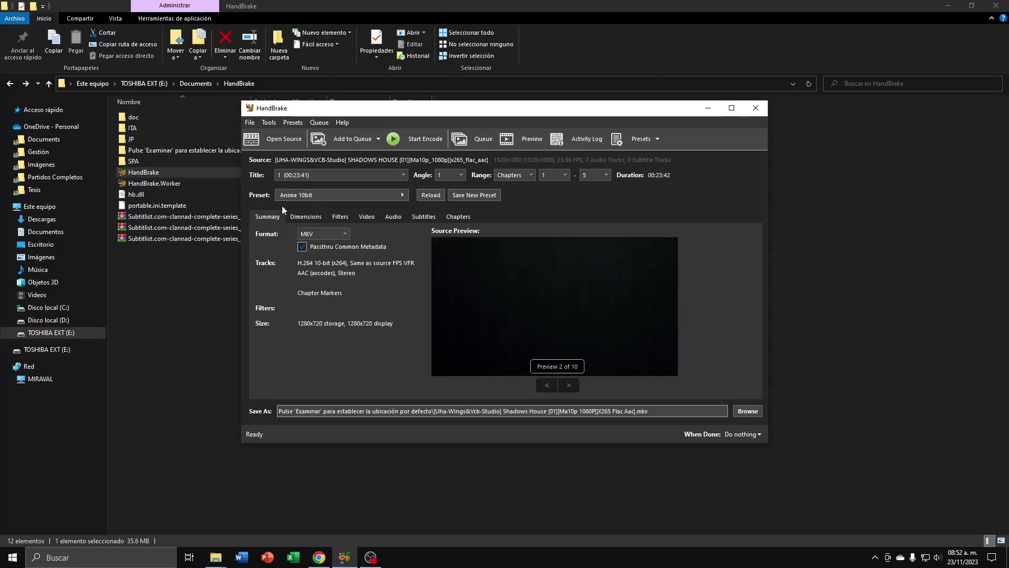
Try a constant quality of 23.5 RF and other nearby values in the preset's video settings
{"action": "left_click", "coordinate": [363, 214]}
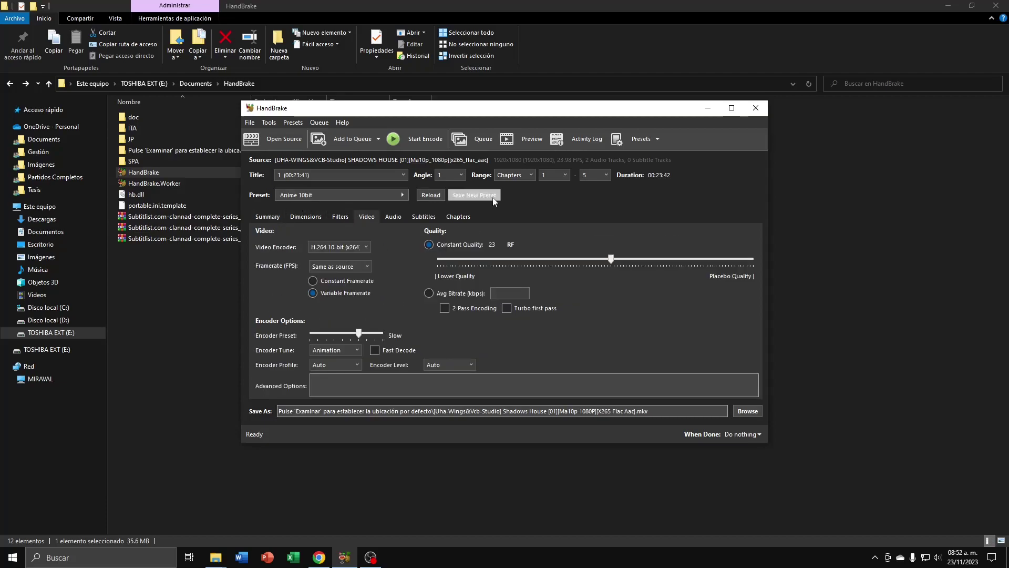
{"action": "left_click_drag", "start_coordinate": [614, 261], "coordinate": [608, 260]}
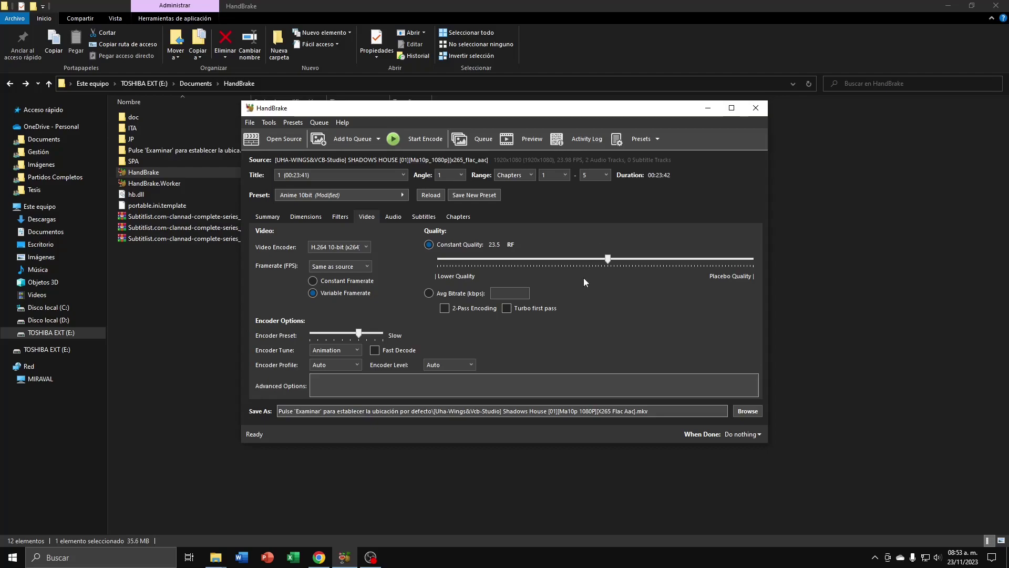
{"action": "left_click_drag", "start_coordinate": [608, 258], "coordinate": [618, 260]}
{"action": "left_click_drag", "start_coordinate": [618, 259], "coordinate": [612, 260]}
Try a resolution limit of 1080p HD in the dimensions and return it to 720p HD
{"action": "left_click", "coordinate": [325, 213]}
{"action": "left_click", "coordinate": [528, 266]}
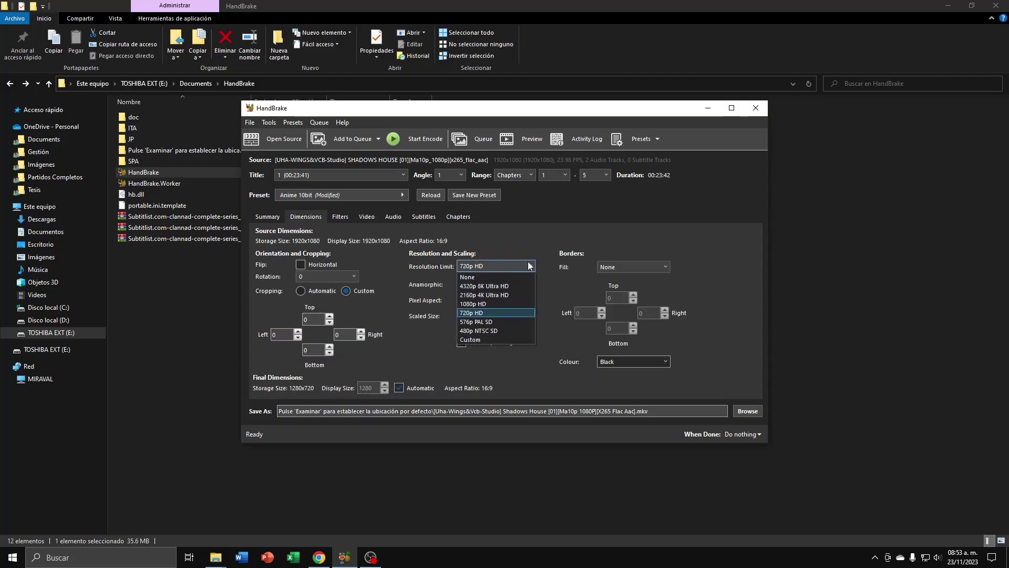
{"action": "left_click", "coordinate": [479, 304]}
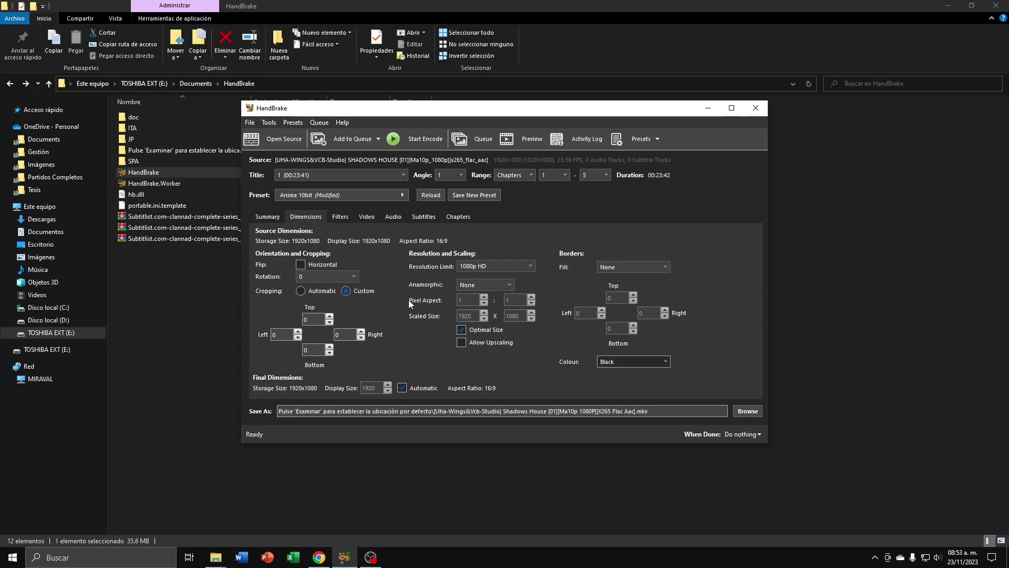
{"action": "left_click", "coordinate": [481, 266]}
{"action": "left_click", "coordinate": [480, 313]}
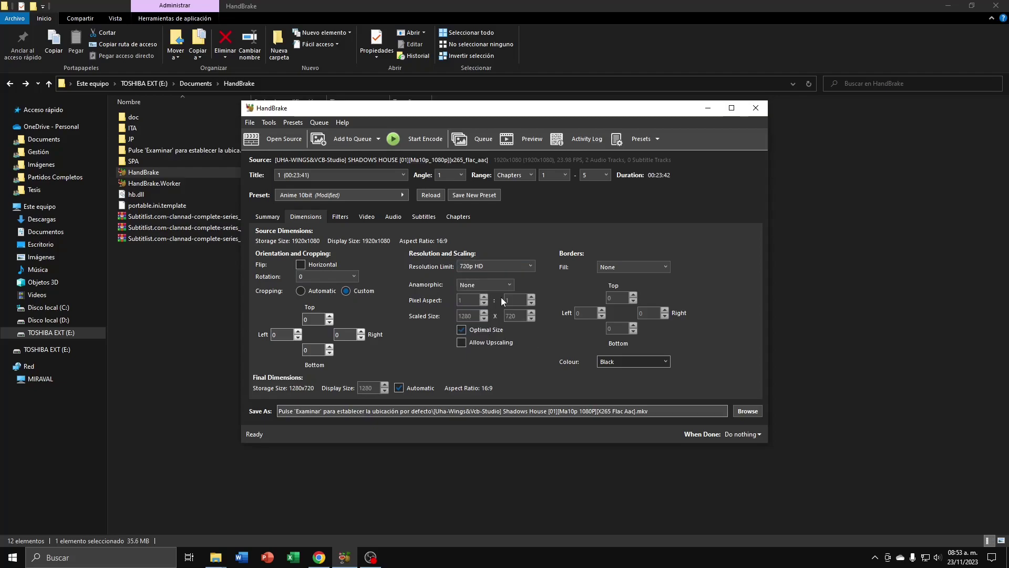
Review the filter, video, audio, subtitle and chapter settings, and the options for adding titles to the queue
{"action": "left_click", "coordinate": [340, 217]}
{"action": "left_click", "coordinate": [366, 216]}
{"action": "left_click", "coordinate": [391, 216]}
{"action": "left_click", "coordinate": [416, 214]}
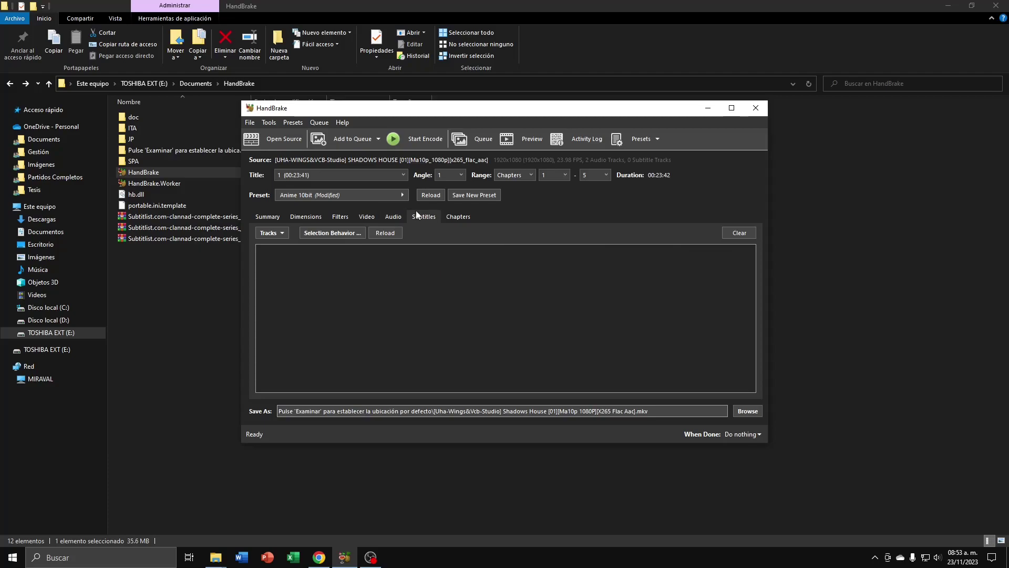
{"action": "left_click", "coordinate": [458, 217]}
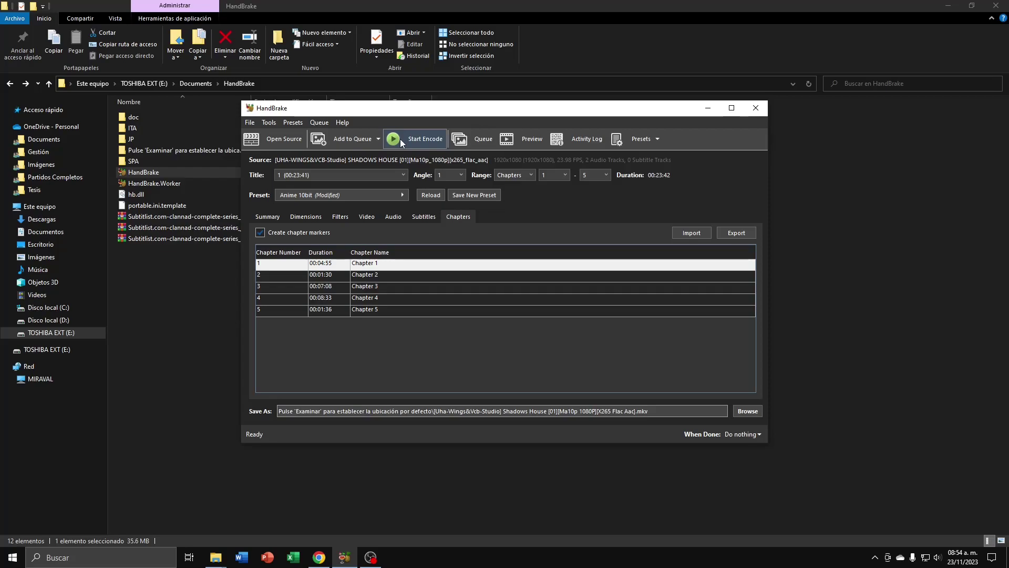
{"action": "left_click", "coordinate": [379, 139]}
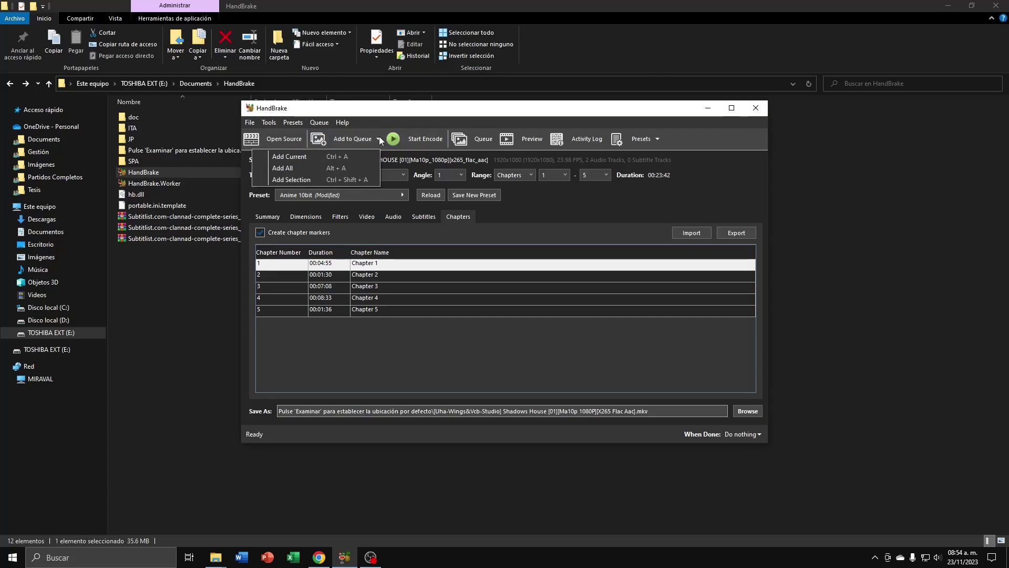
{"action": "left_click", "coordinate": [421, 181]}
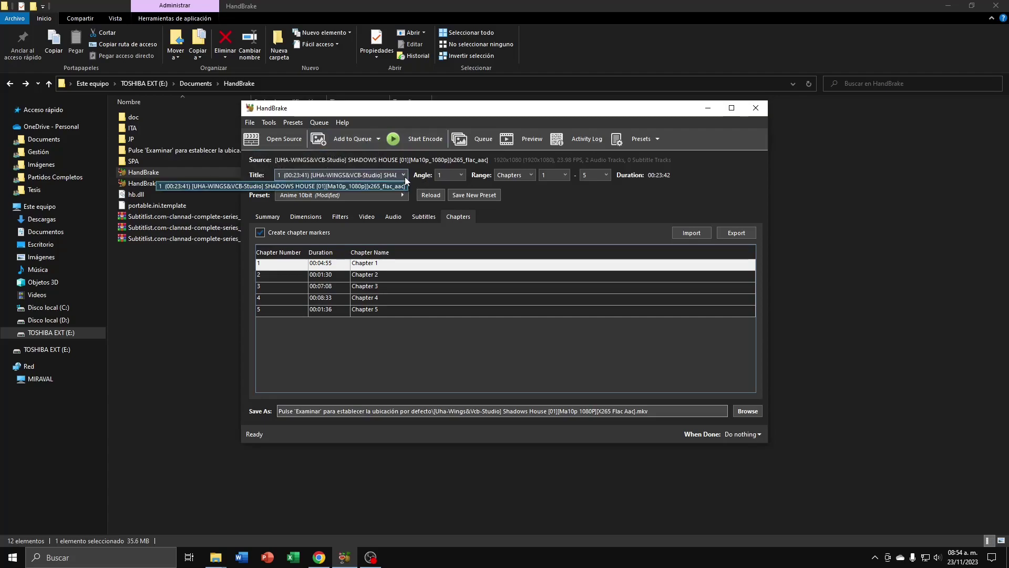
Open the [UHA-WINGS&VCB-Studio] SHADOWS HOUSE [Ma10p_1080p] folder from the Anime videos as a batch-scan source
{"action": "left_click", "coordinate": [287, 139]}
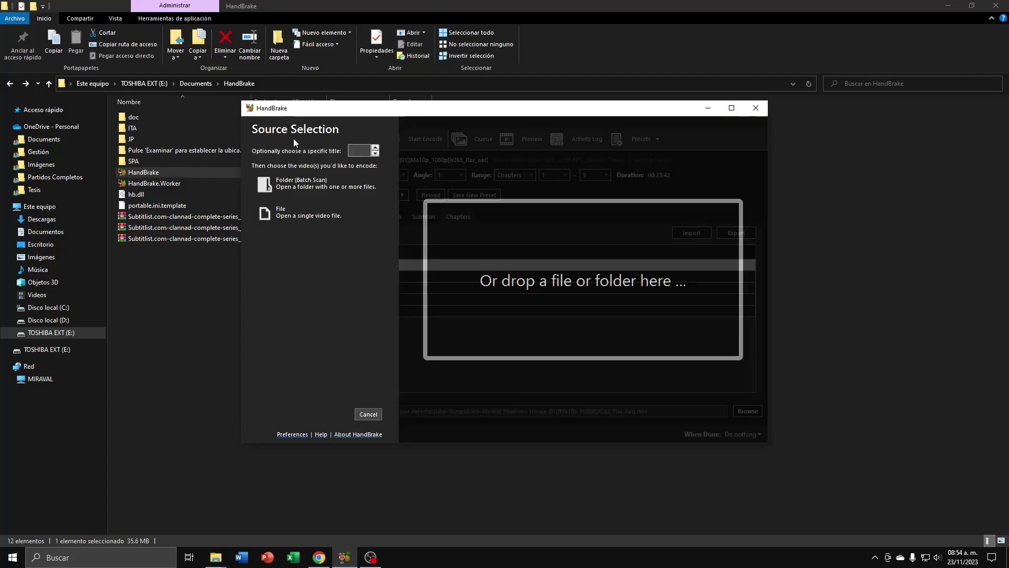
{"action": "left_click", "coordinate": [289, 185]}
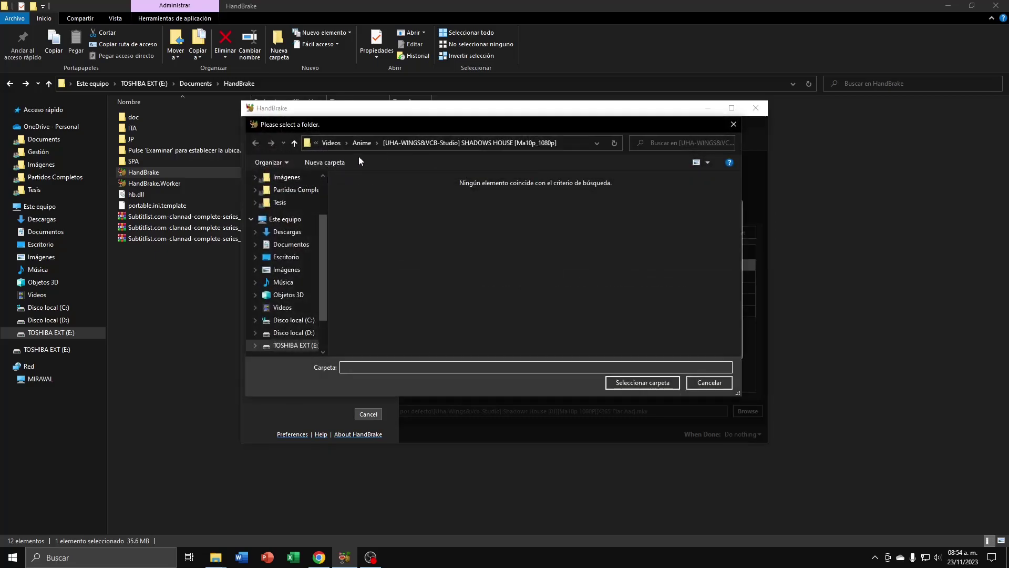
{"action": "scroll", "coordinate": [408, 225], "scroll_direction": "down", "scroll_amount": 7}
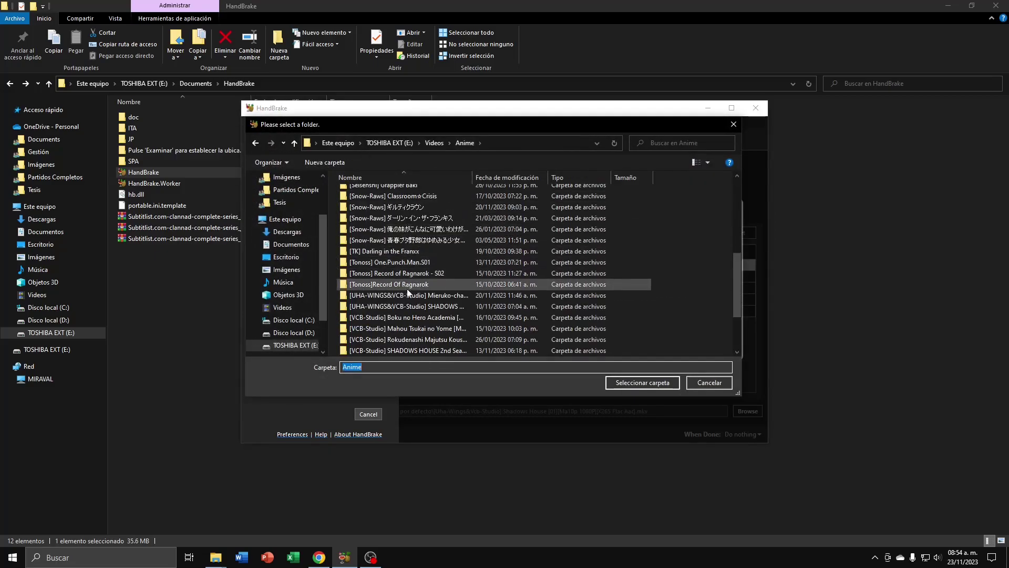
{"action": "double_click", "coordinate": [423, 307]}
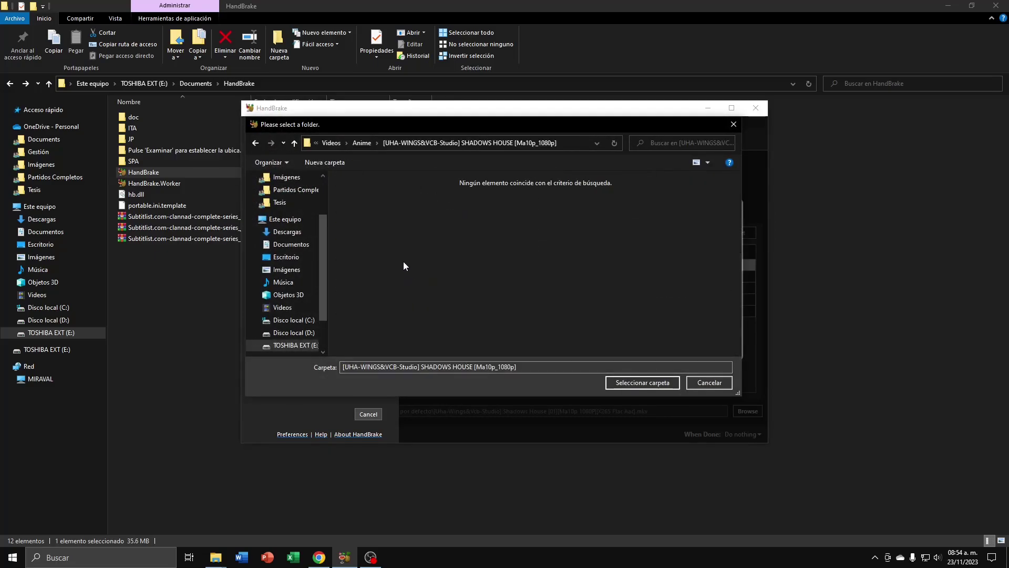
{"action": "left_click", "coordinate": [631, 388]}
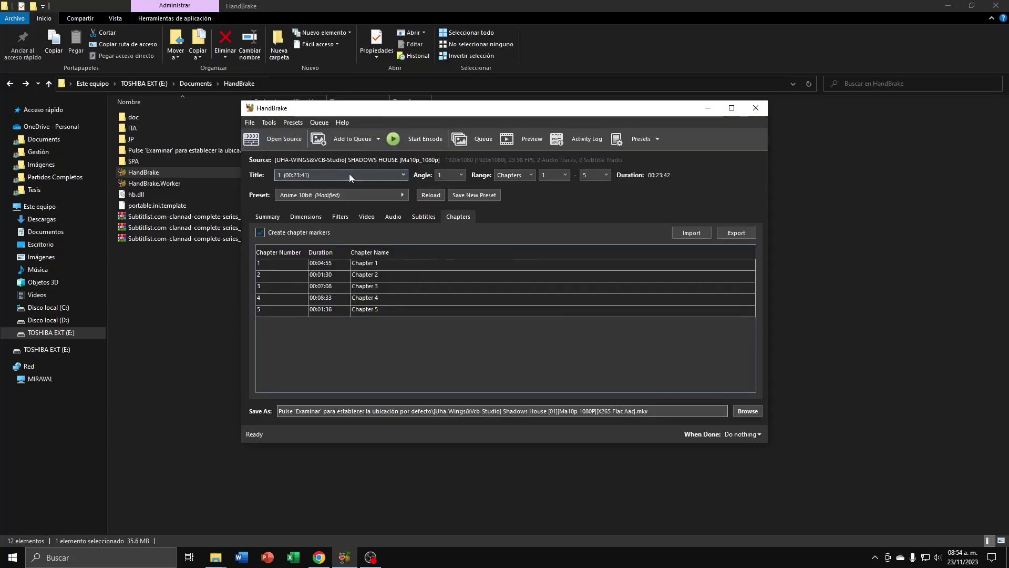
Reapply the Anime 10bit preset, and check its video and filter settings and the list of scanned episode titles
{"action": "left_click", "coordinate": [358, 193]}
{"action": "left_click", "coordinate": [203, 218]}
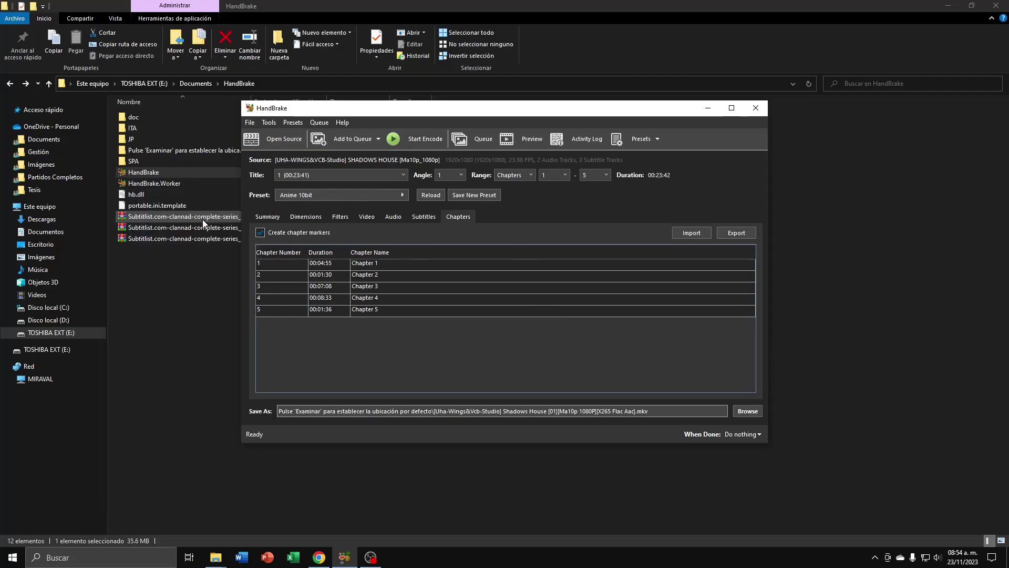
{"action": "left_click", "coordinate": [367, 215]}
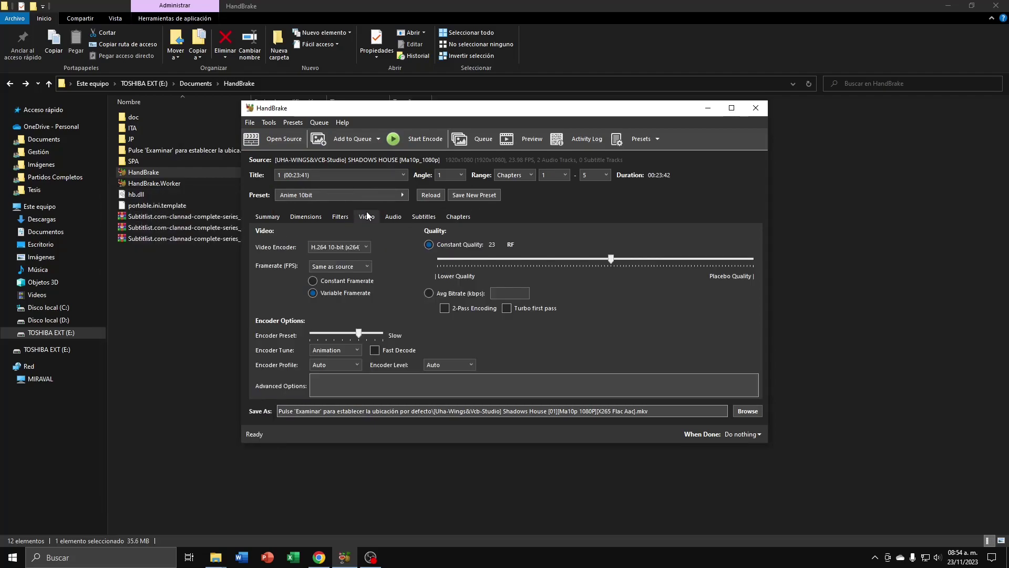
{"action": "left_click", "coordinate": [334, 216]}
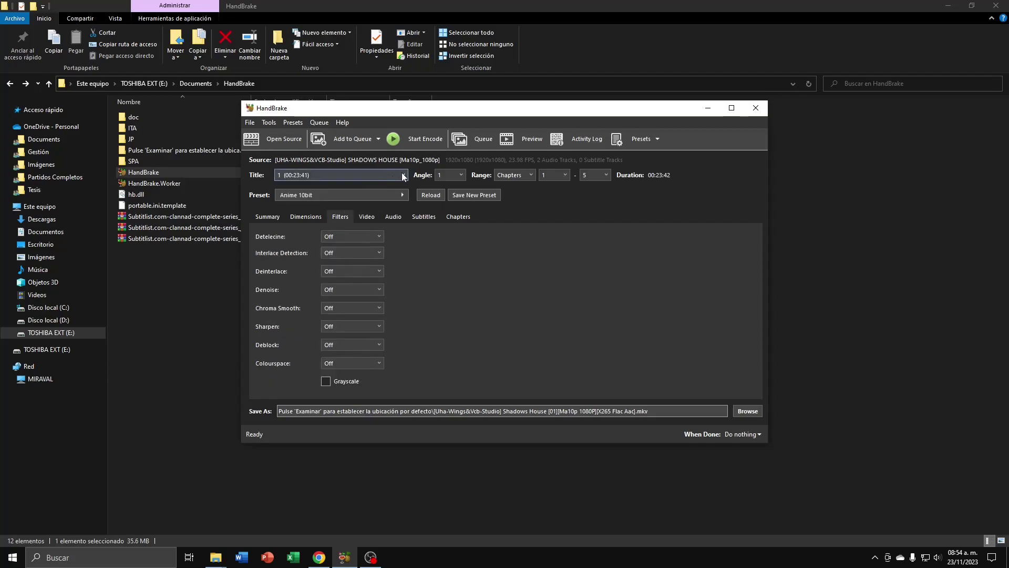
{"action": "left_click", "coordinate": [381, 179]}
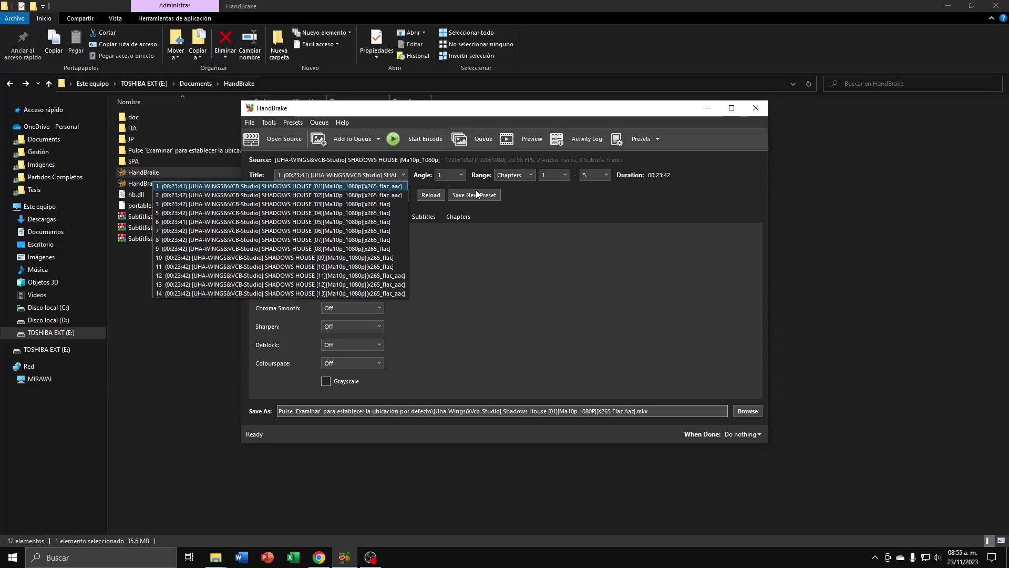
{"action": "left_click", "coordinate": [540, 197]}
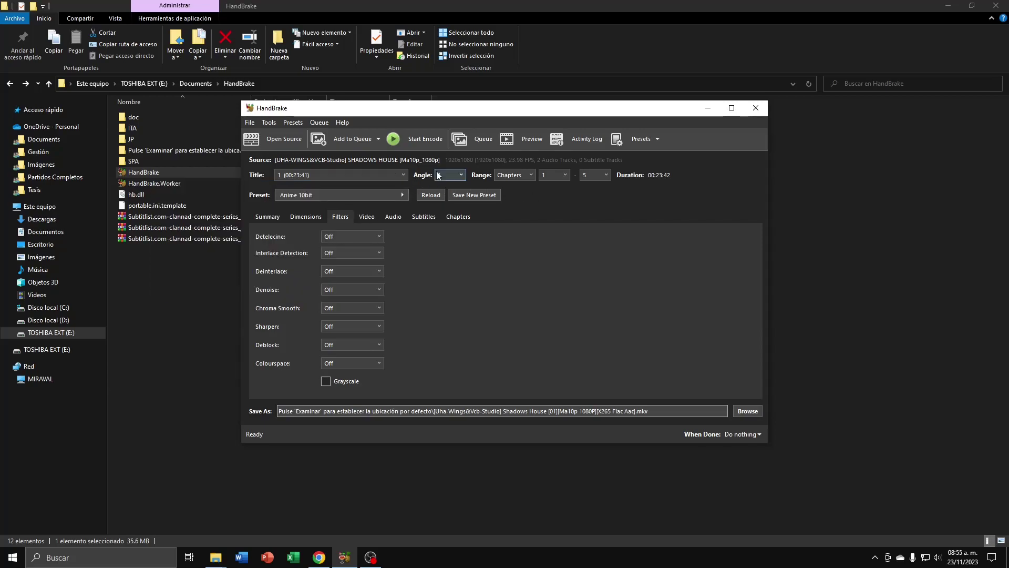
Review the list of scanned SHADOWS HOUSE episode titles and the options for adding titles to the queue
{"action": "left_click", "coordinate": [403, 175]}
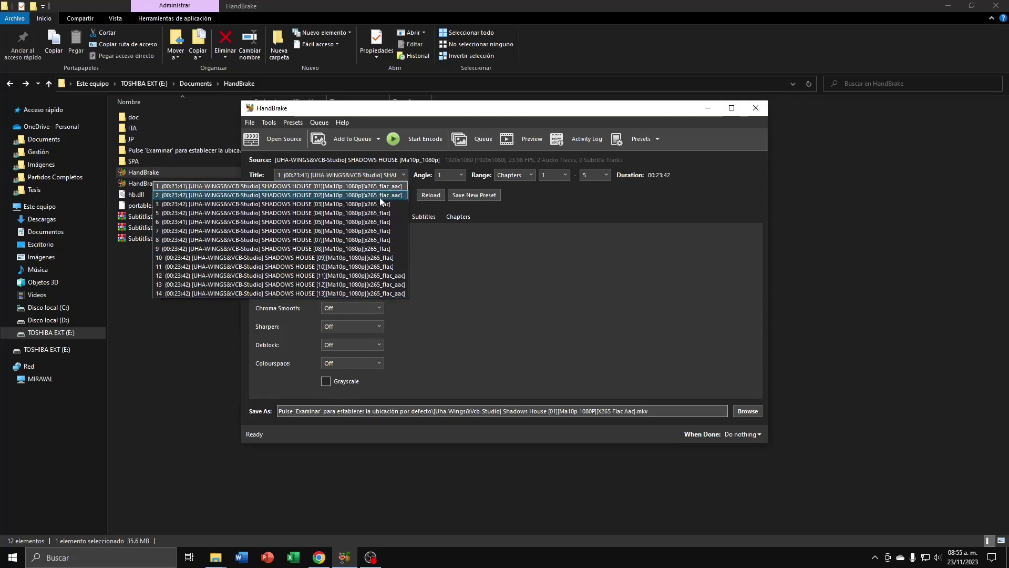
{"action": "left_click", "coordinate": [529, 211]}
{"action": "left_click", "coordinate": [378, 140]}
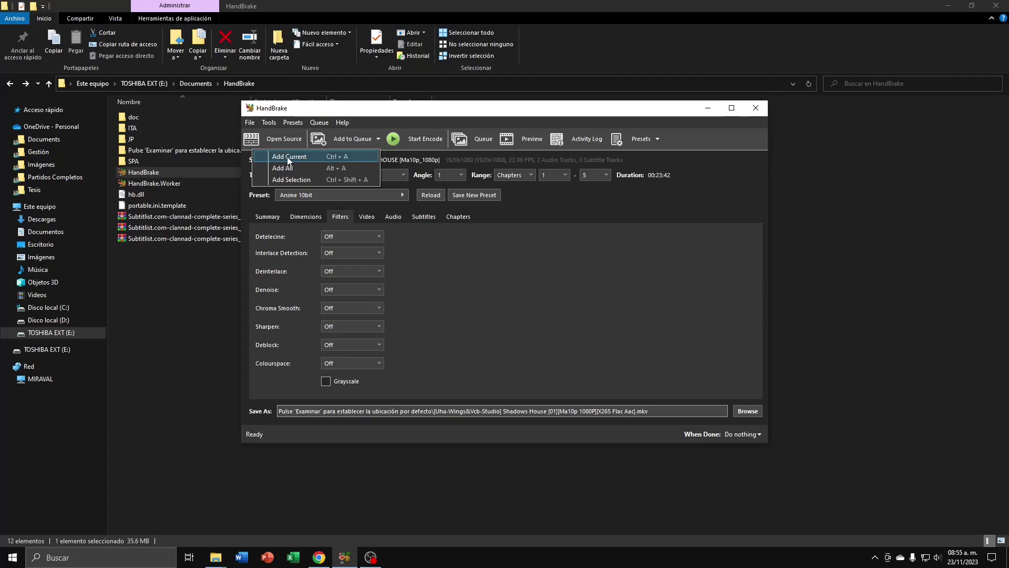
{"action": "left_click", "coordinate": [528, 197]}
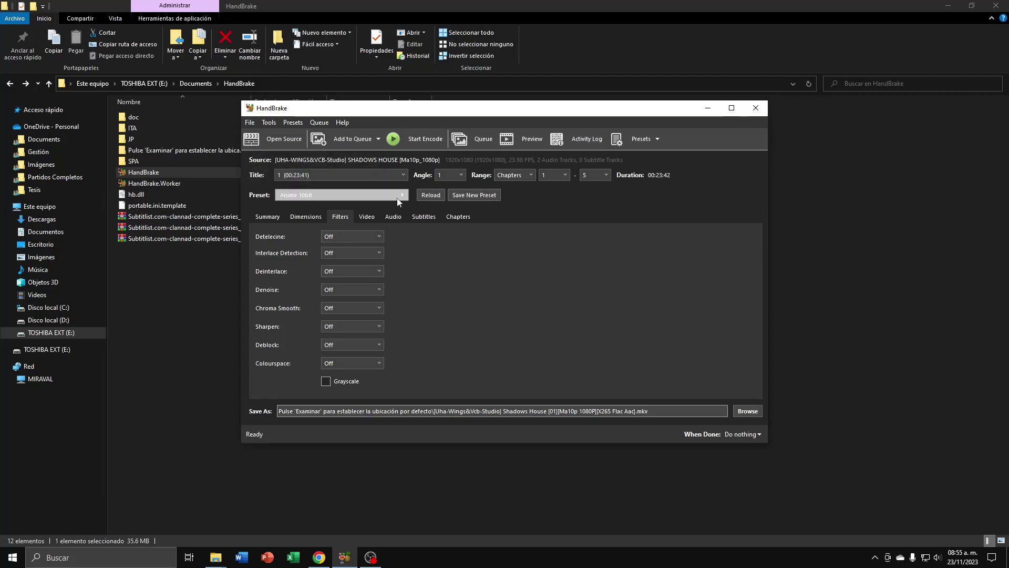
{"action": "left_click", "coordinate": [400, 195]}
{"action": "left_click", "coordinate": [409, 179]}
{"action": "left_click", "coordinate": [388, 175]}
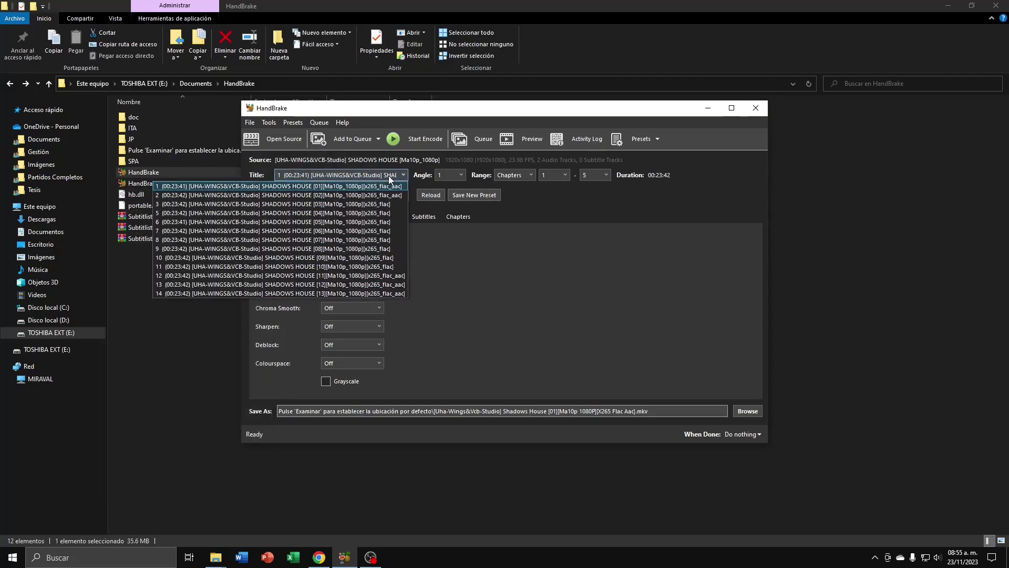
{"action": "left_click", "coordinate": [542, 207]}
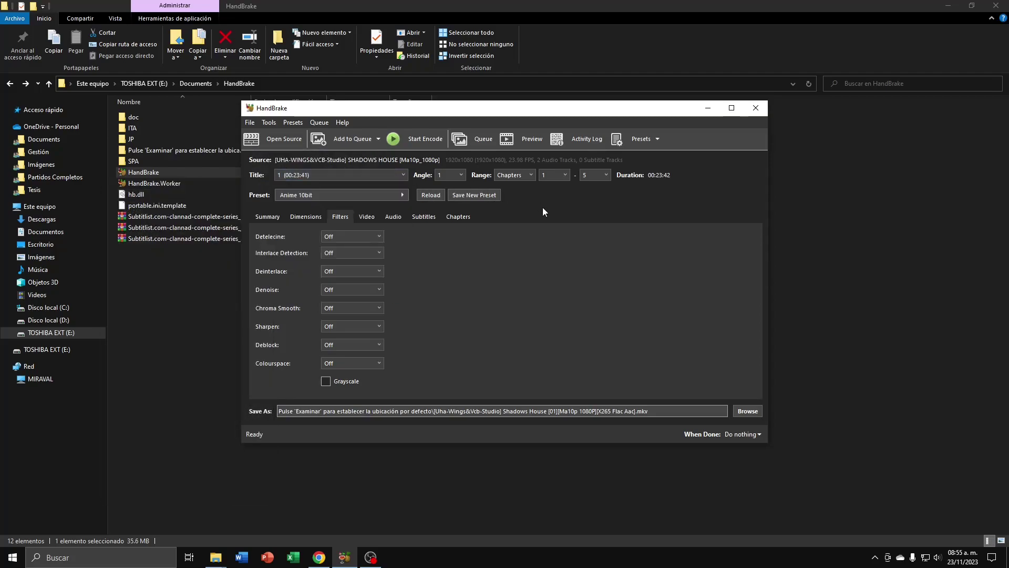
{"action": "left_click", "coordinate": [376, 141]}
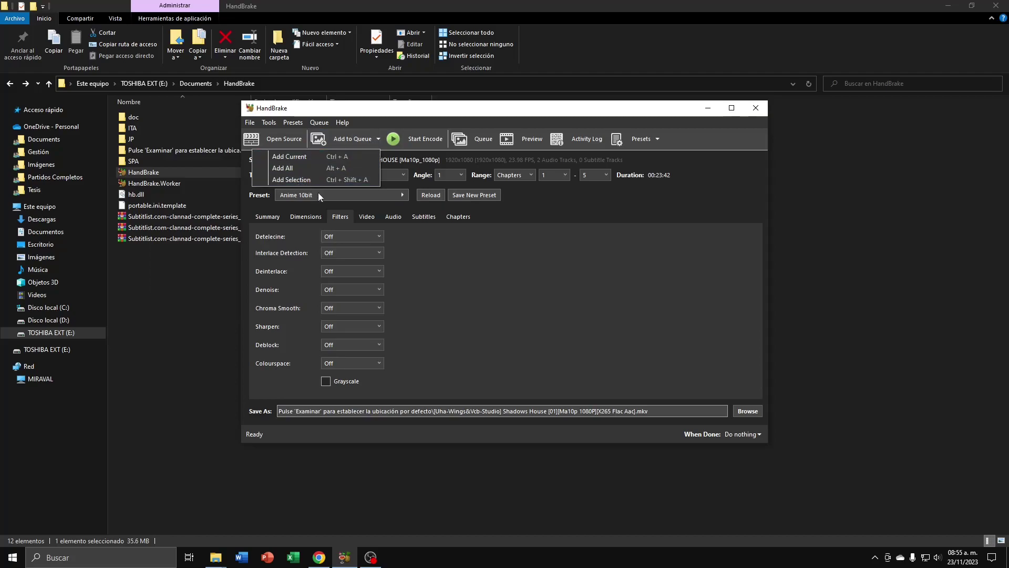
{"action": "left_click", "coordinate": [346, 200]}
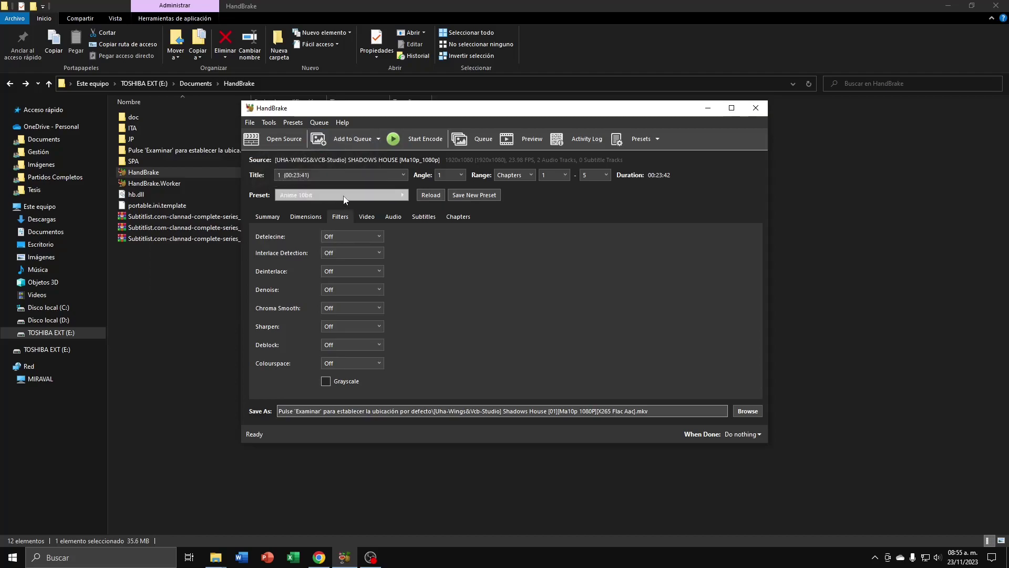
Add all scanned titles to the queue, and remove the jobs for episodes 01 and 02 from it
{"action": "left_click", "coordinate": [375, 139]}
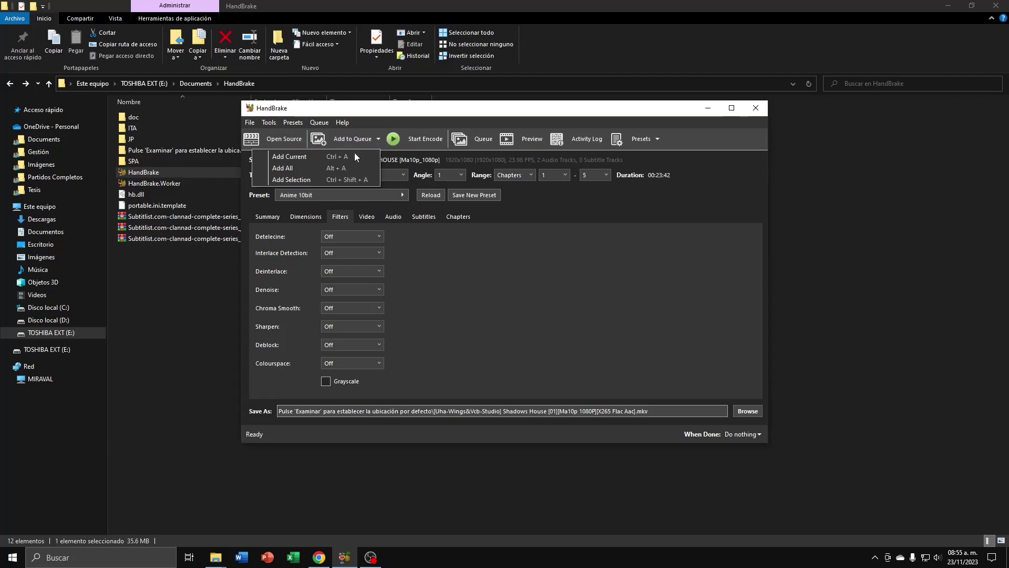
{"action": "left_click", "coordinate": [291, 167]}
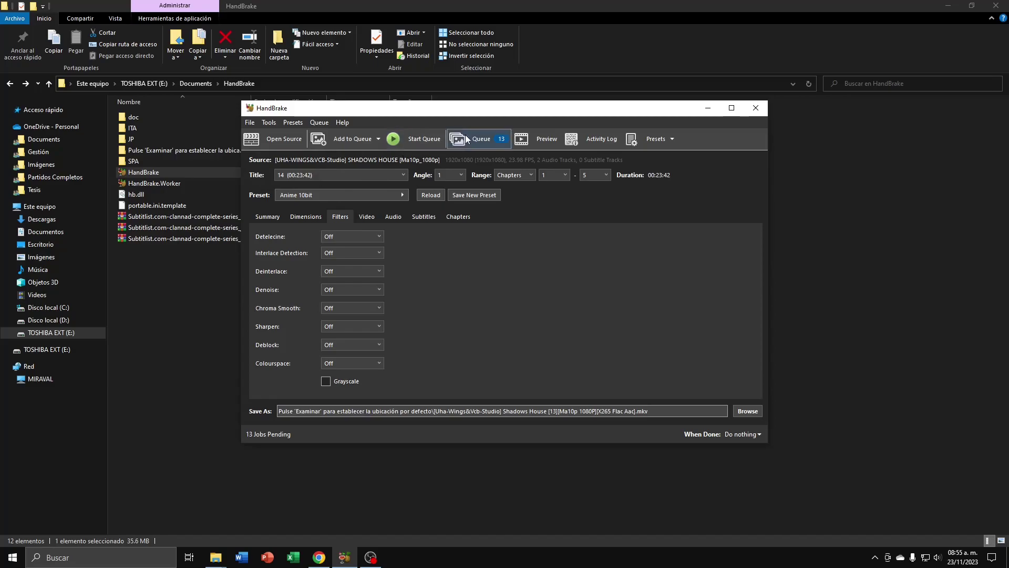
{"action": "left_click", "coordinate": [490, 144]}
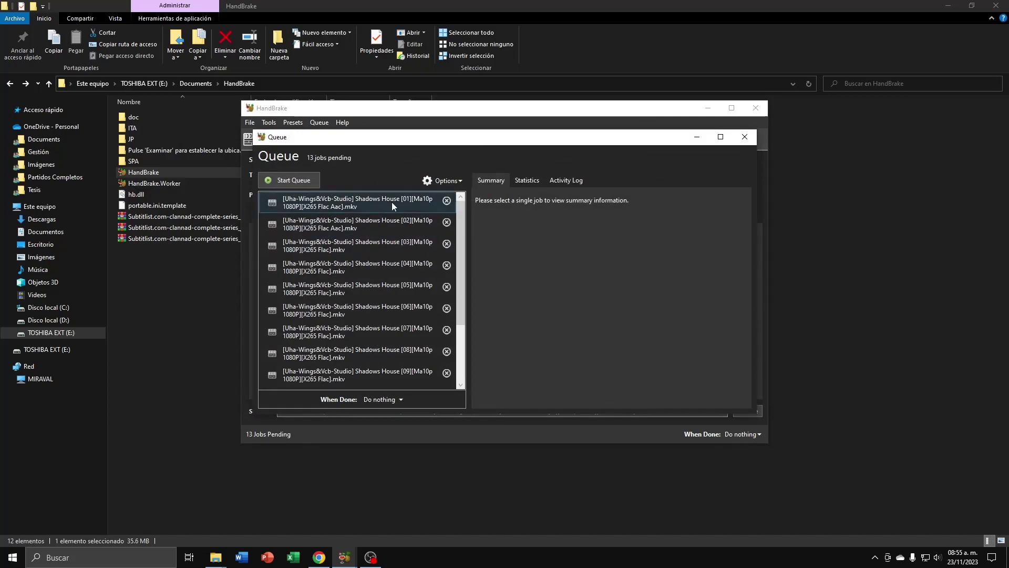
{"action": "left_click", "coordinate": [445, 203]}
{"action": "left_click", "coordinate": [447, 204]}
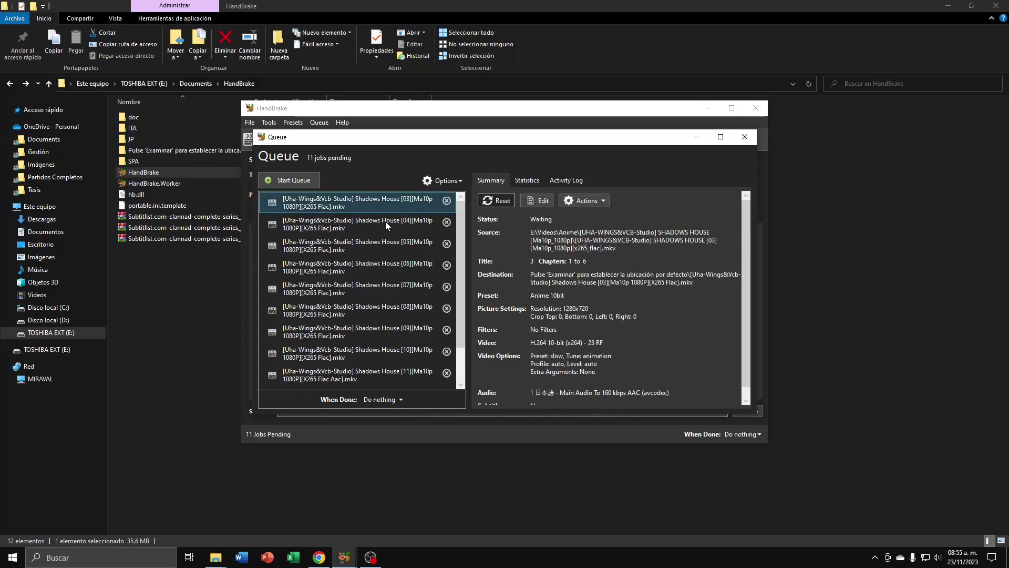
{"action": "left_click", "coordinate": [745, 137]}
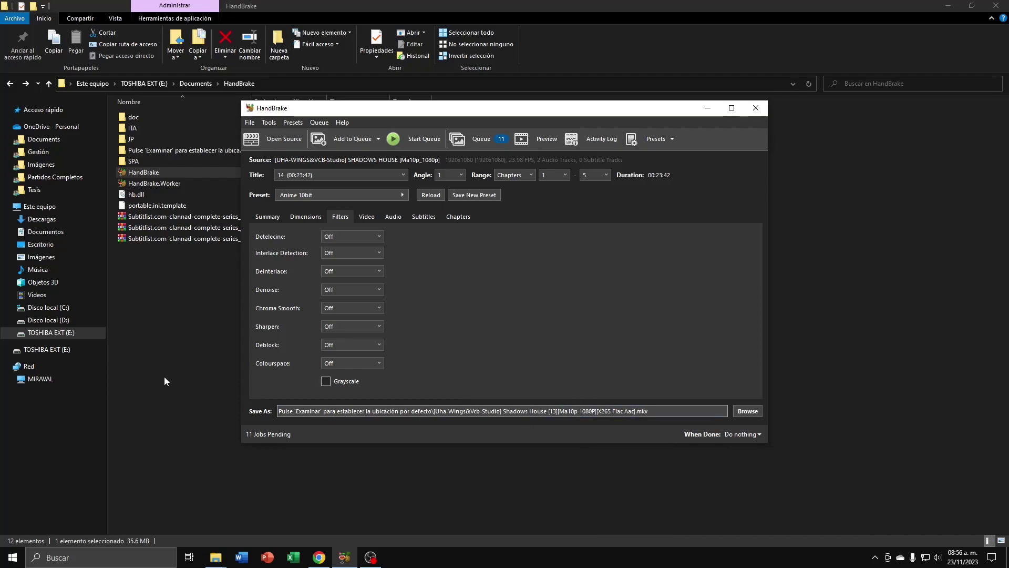
Open the default output folder inside the HandBrake folder and select all its encoded videos to check their total size
{"action": "left_click", "coordinate": [257, 16]}
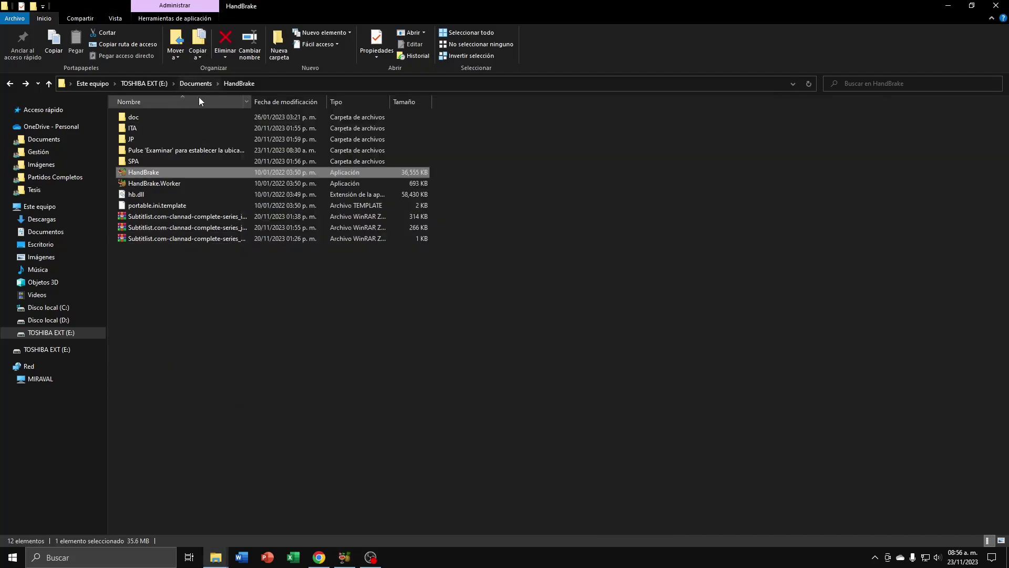
{"action": "left_click", "coordinate": [157, 151]}
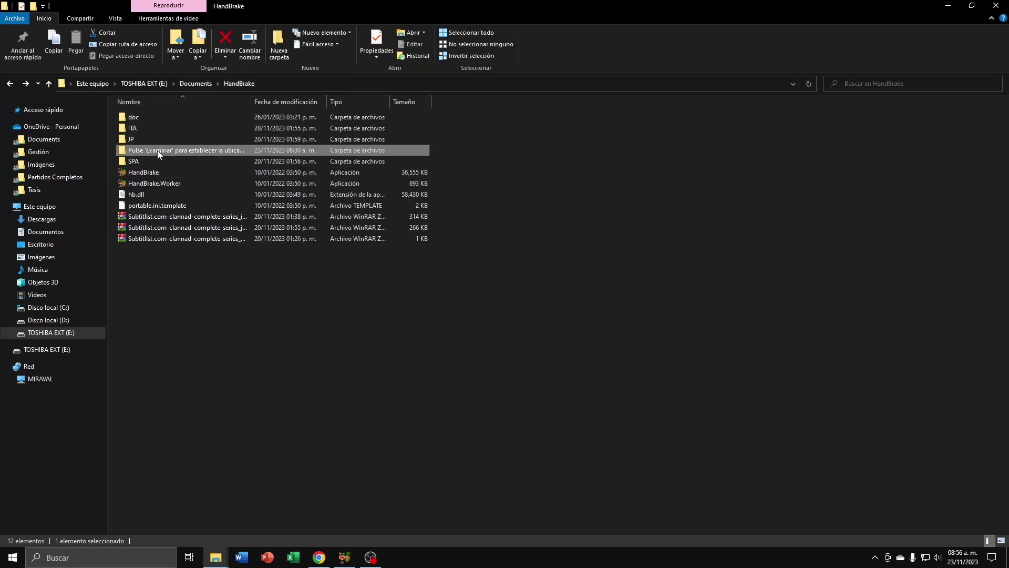
{"action": "double_click", "coordinate": [191, 153]}
{"action": "left_click_drag", "start_coordinate": [111, 375], "coordinate": [981, 143]}
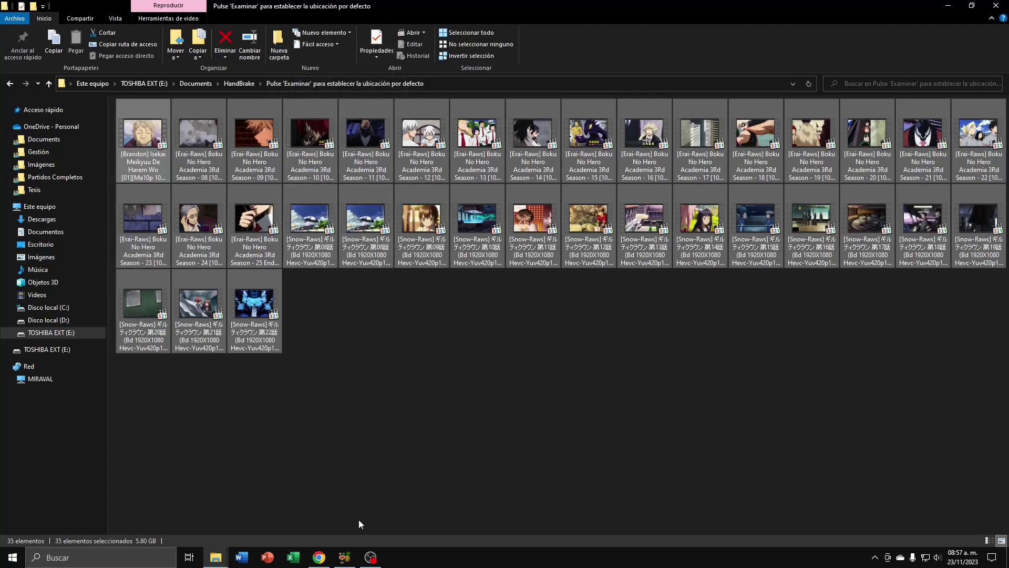
Check the file size of the original episode 08 in the [Snow-Raws] ギルティクラウン folder of the Anime videos, and return to the output folder
{"action": "mouse_move", "coordinate": [215, 557]}
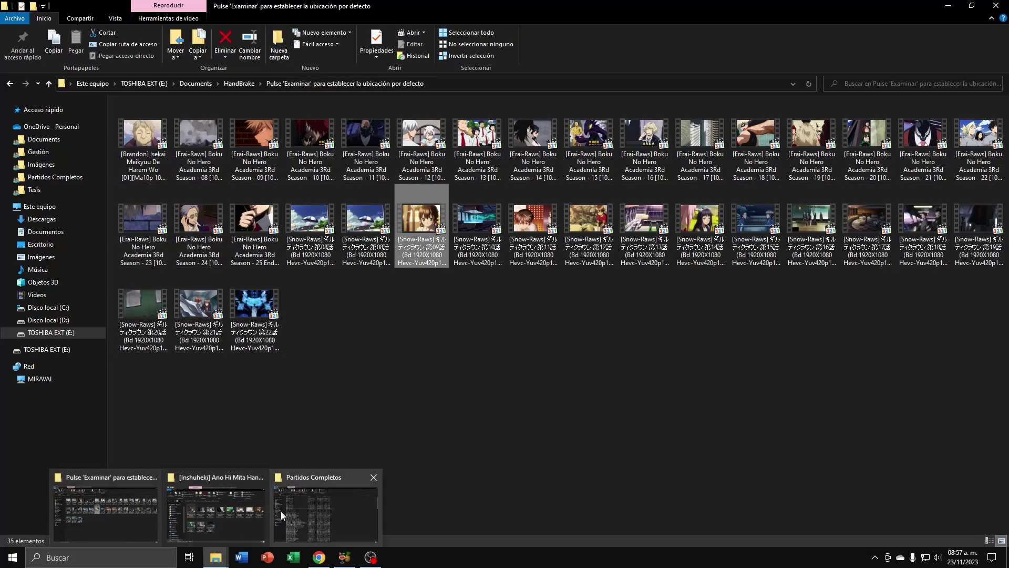
{"action": "left_click", "coordinate": [231, 503]}
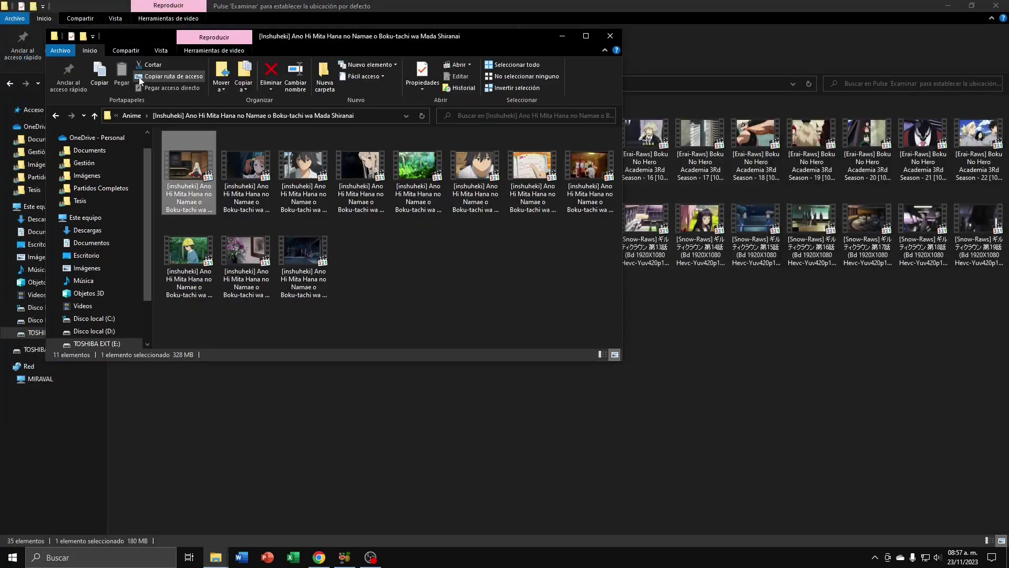
{"action": "left_click", "coordinate": [130, 115]}
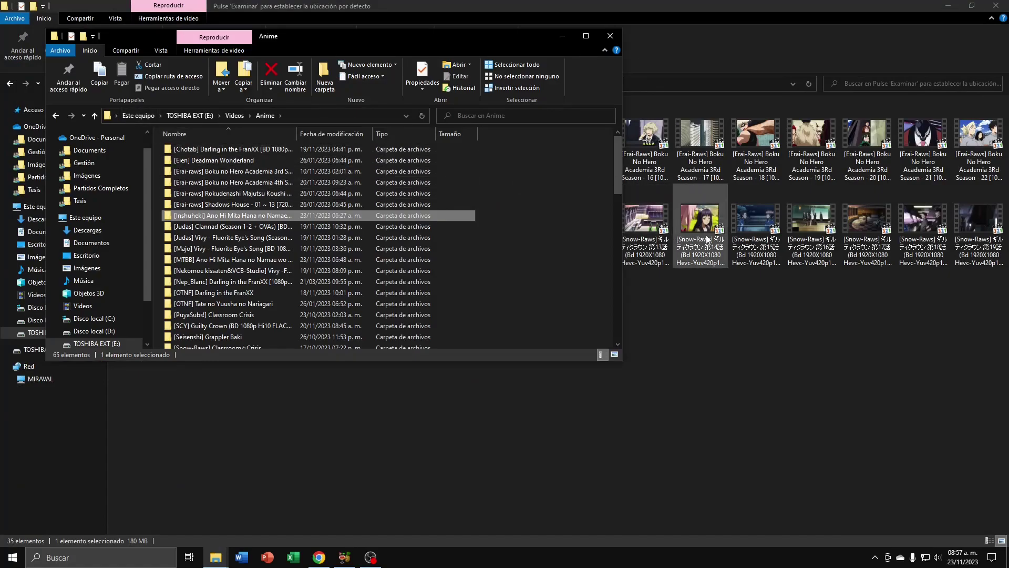
{"action": "scroll", "coordinate": [351, 205], "scroll_direction": "down", "scroll_amount": 3}
{"action": "scroll", "coordinate": [292, 223], "scroll_direction": "down", "scroll_amount": 3}
{"action": "scroll", "coordinate": [292, 221], "scroll_direction": "down", "scroll_amount": 1}
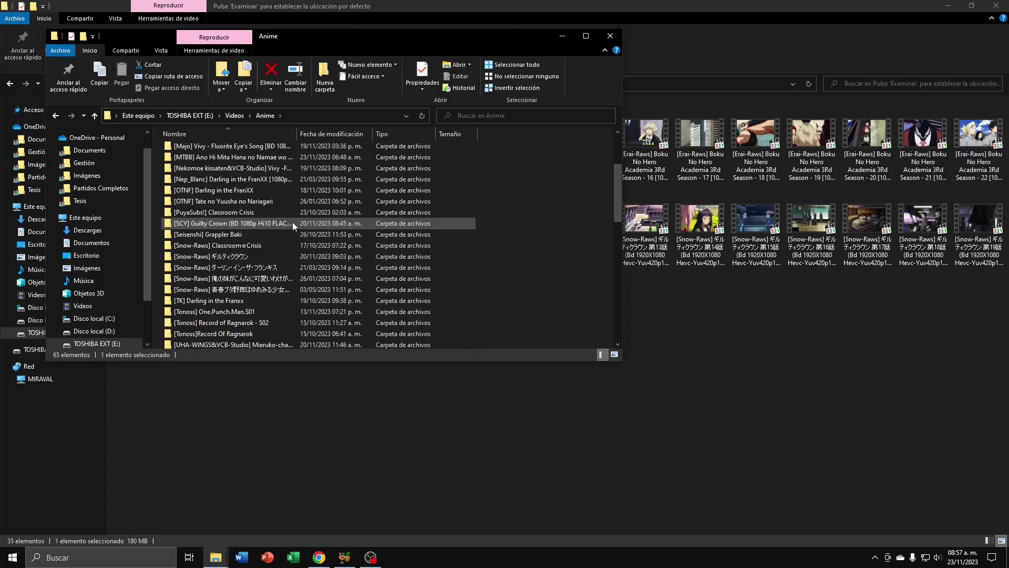
{"action": "scroll", "coordinate": [292, 219], "scroll_direction": "up", "scroll_amount": 1}
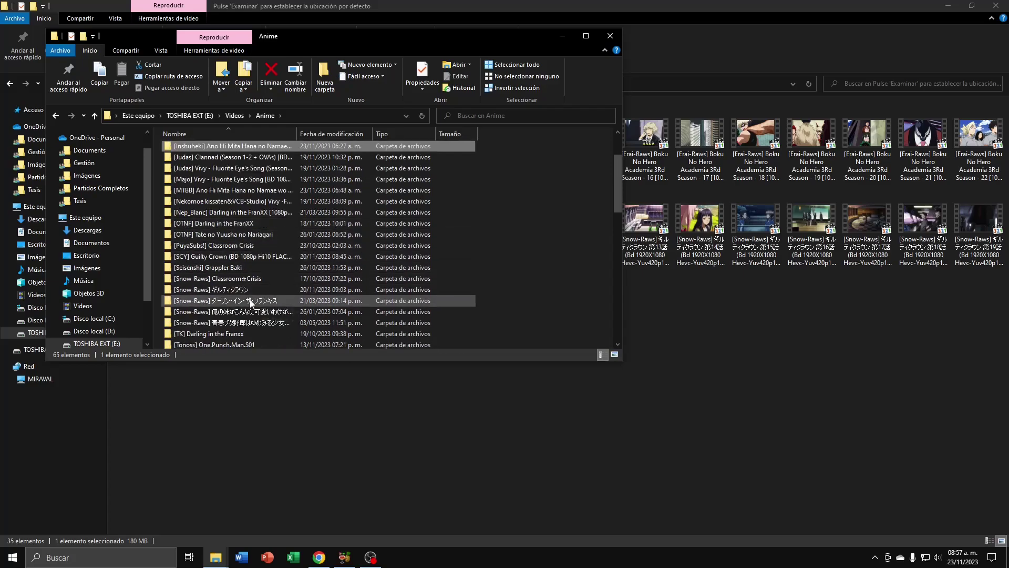
{"action": "double_click", "coordinate": [232, 289]}
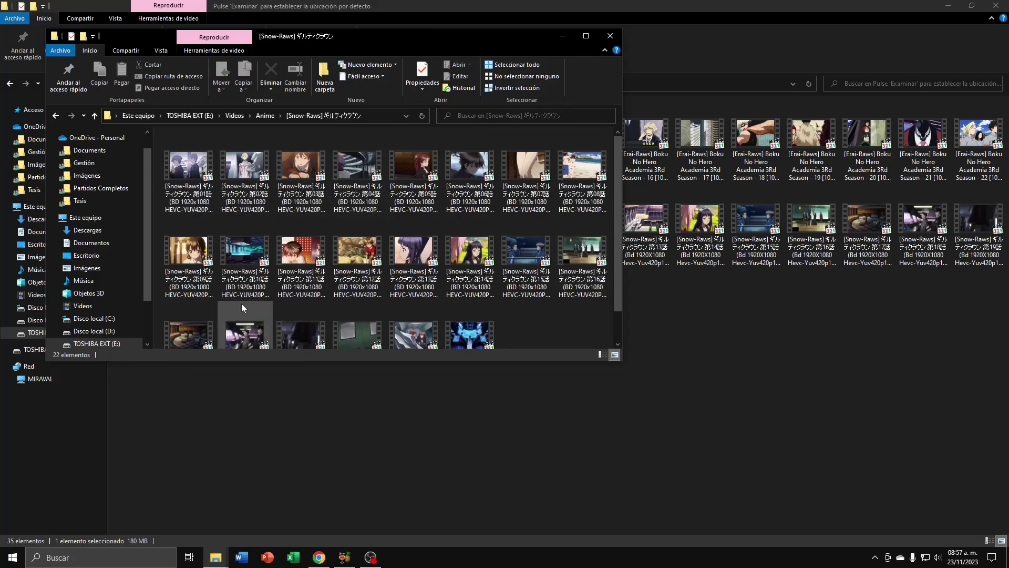
{"action": "left_click", "coordinate": [595, 173]}
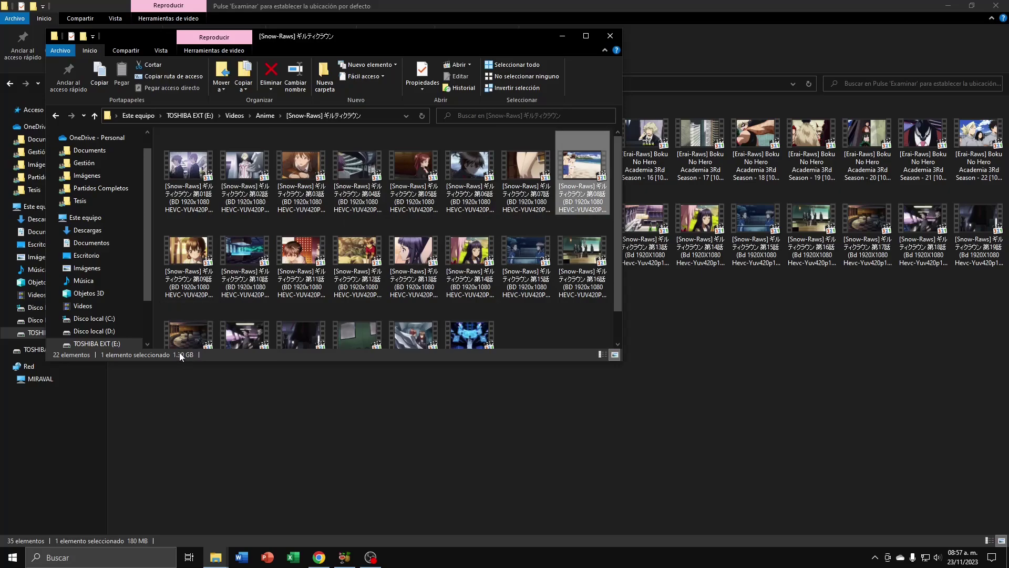
{"action": "left_click", "coordinate": [752, 327]}
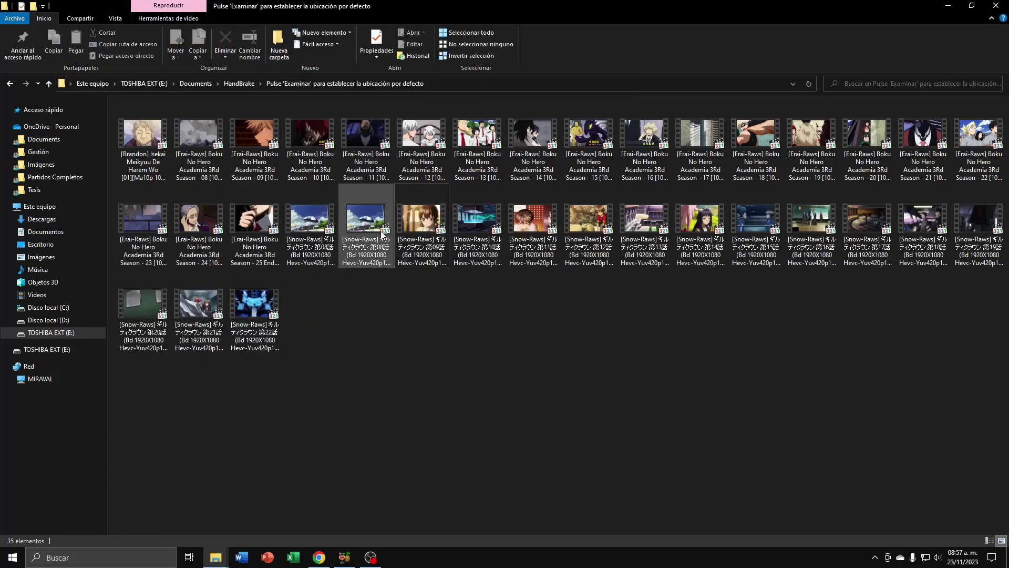
Check the constant quality in HandBrake's video settings, and the size of an encoded [Snow-Raws] episode 08 in the output folder
{"action": "left_click", "coordinate": [344, 557]}
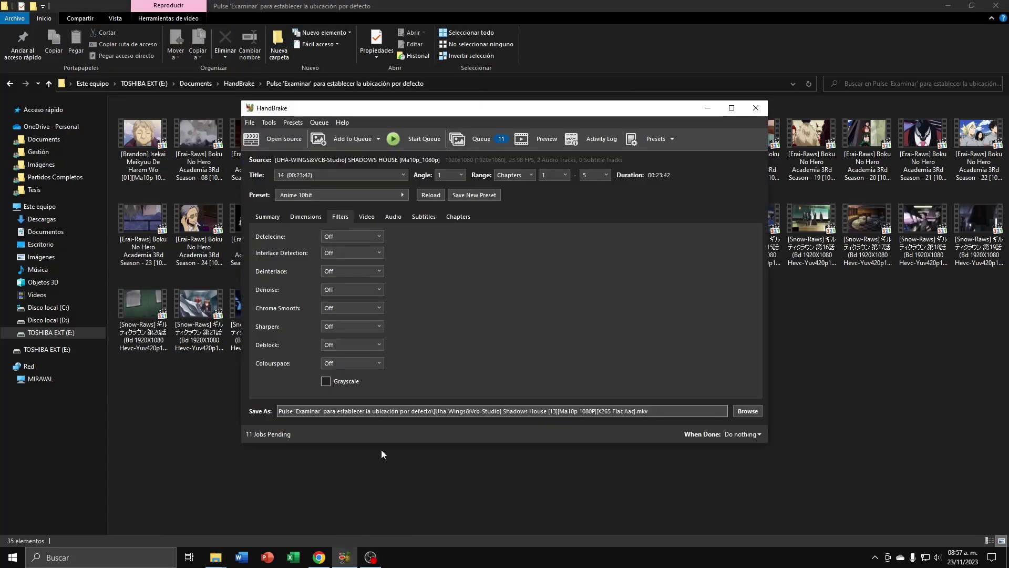
{"action": "left_click", "coordinate": [359, 215]}
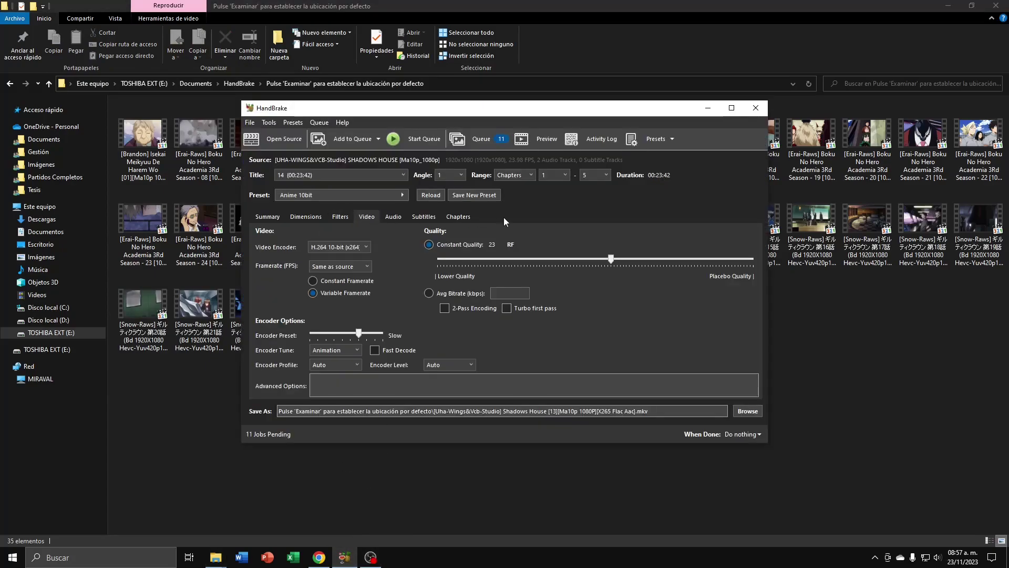
{"action": "left_click", "coordinate": [613, 260]}
{"action": "left_click", "coordinate": [872, 297]}
{"action": "left_click", "coordinate": [369, 224]}
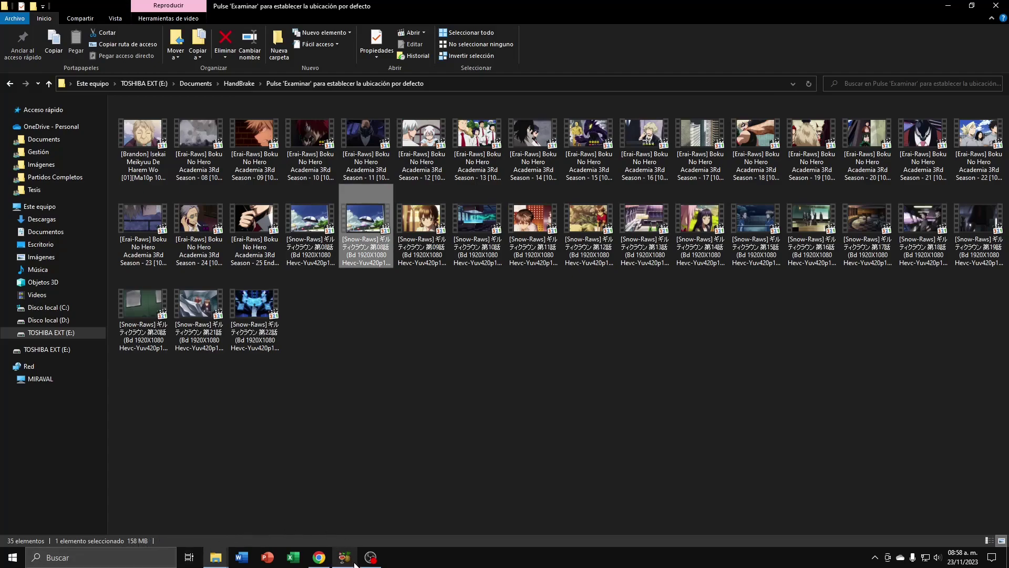
{"action": "mouse_move", "coordinate": [342, 559]}
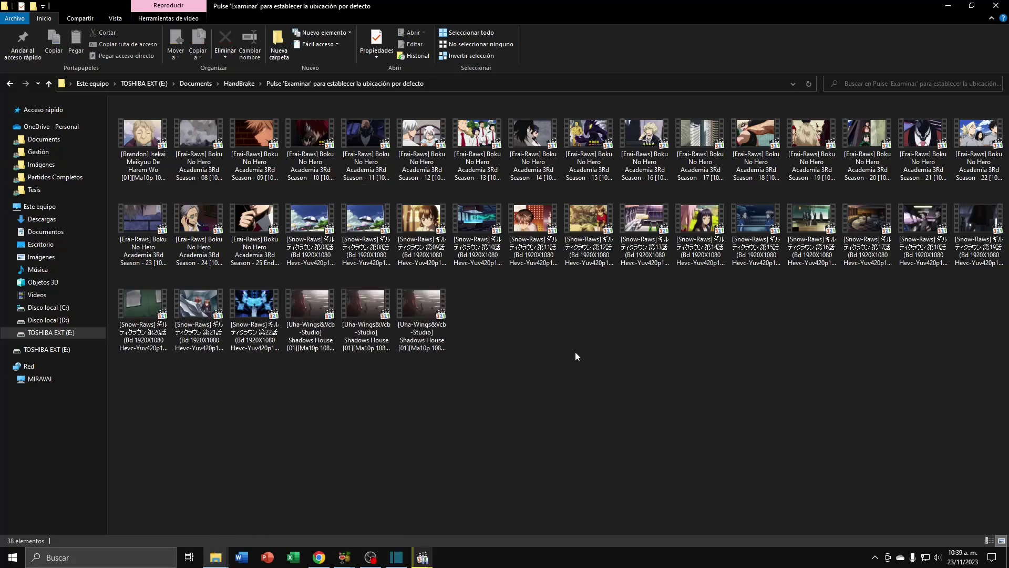
Compare the picture of the [Uha-Wings&Vcb-Studio] Shadows House episode 01 videos by switching between their player windows
{"action": "key", "text": "alt+Tab"}
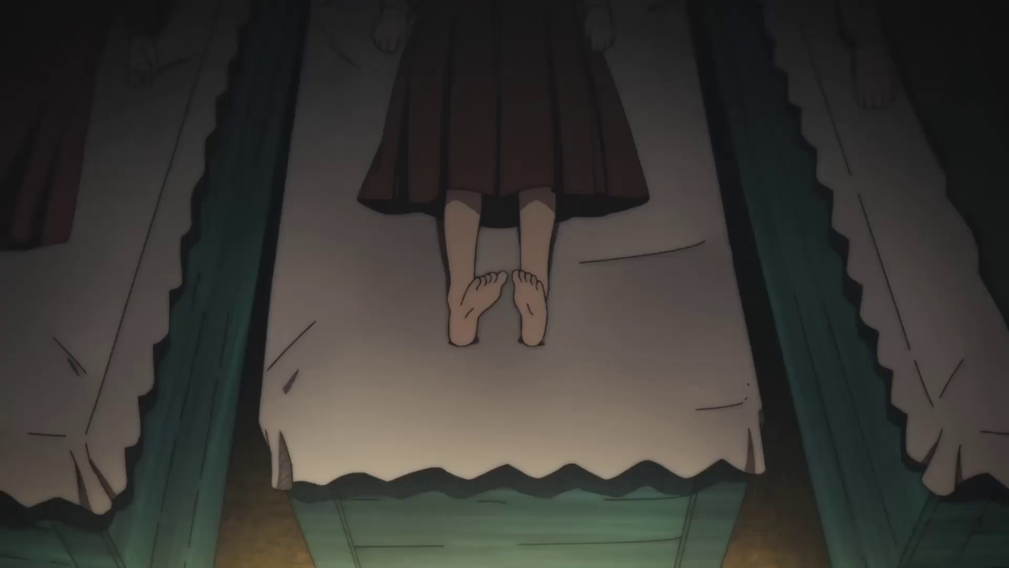
{"action": "mouse_move", "coordinate": [575, 351]}
{"action": "key", "text": "alt+Tab"}
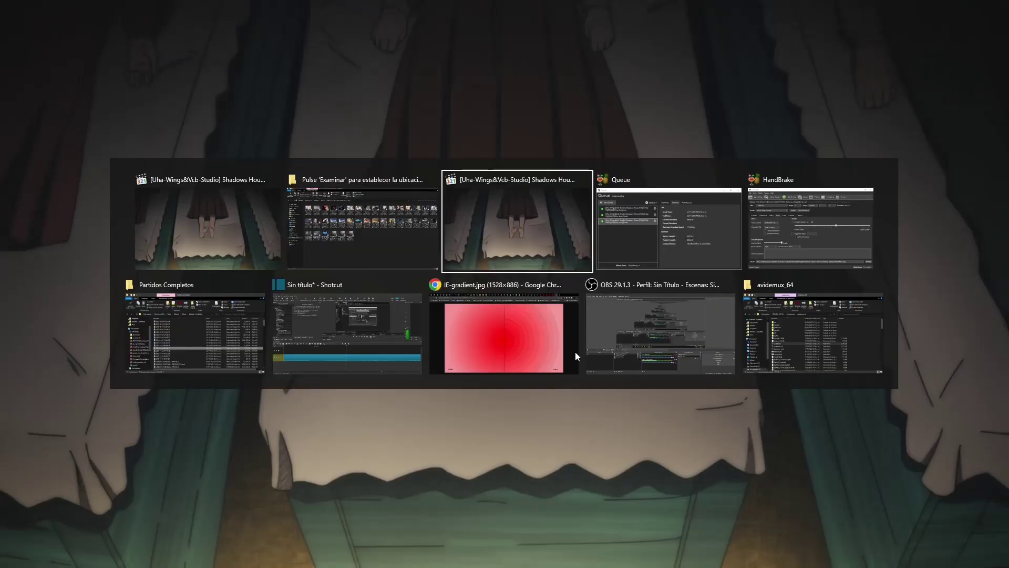
{"action": "key", "text": "alt"}
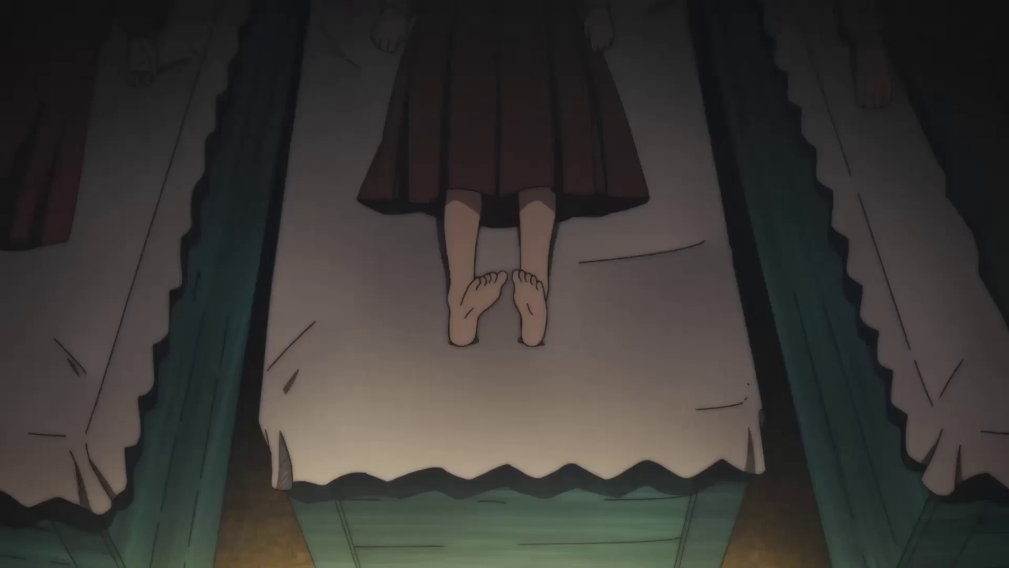
{"action": "key", "text": "alt+Tab"}
{"action": "key", "text": "alt+Tab"}
{"action": "key", "text": "alt+Tab"}
{"action": "key", "text": "alt+Tab"}
{"action": "key", "text": "alt+Tab"}
{"action": "key", "text": "alt+Tab"}
{"action": "key", "text": "alt+Tab"}
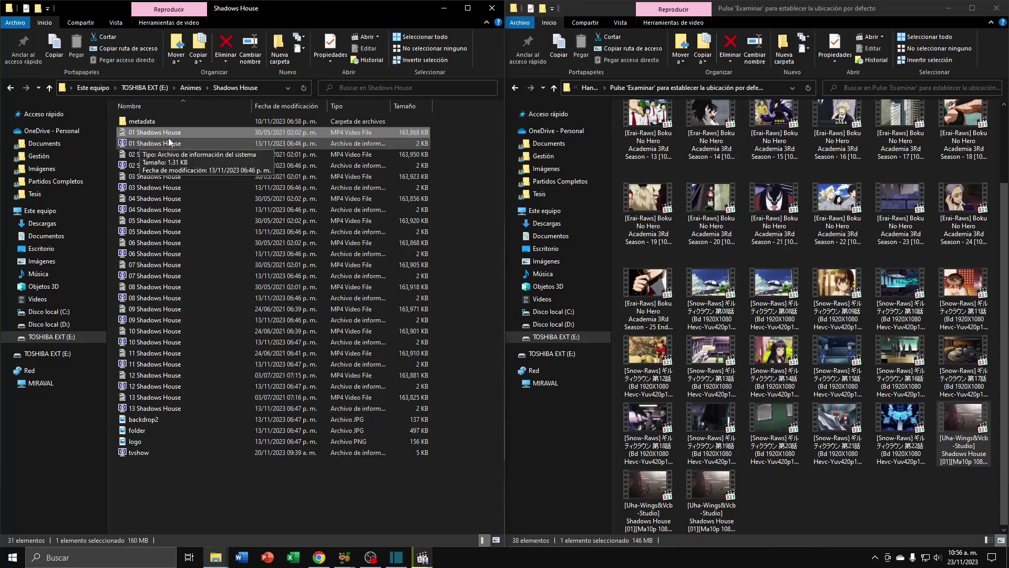
Compare the picture of 01 Shadows House.mp4 with the encoded [Uha-Wings&Vcb-Studio] Shadows House video by alternating between their player windows
{"action": "key", "text": "alt"}
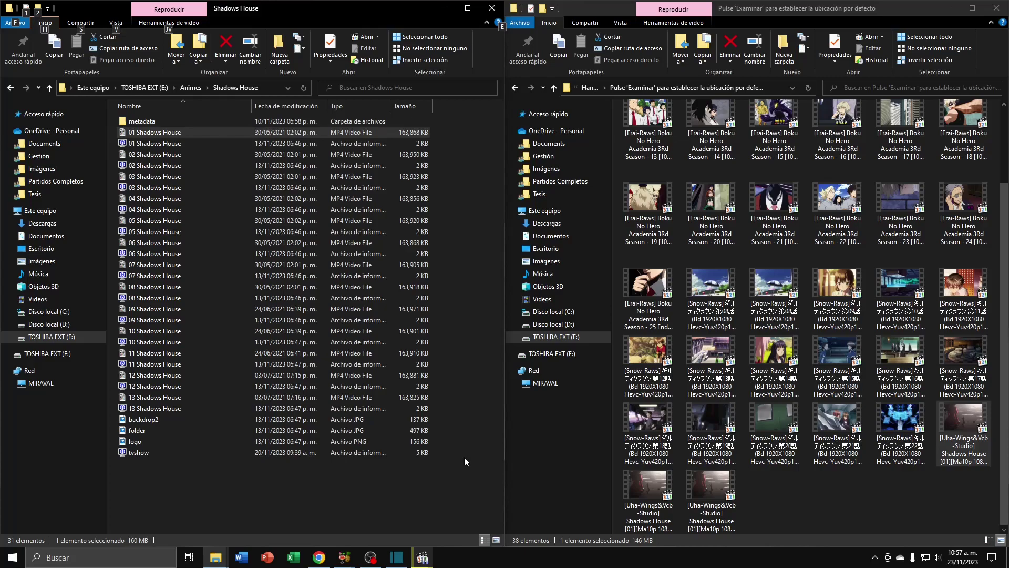
{"action": "key", "text": "alt+Tab"}
{"action": "key", "text": "alt+Tab"}
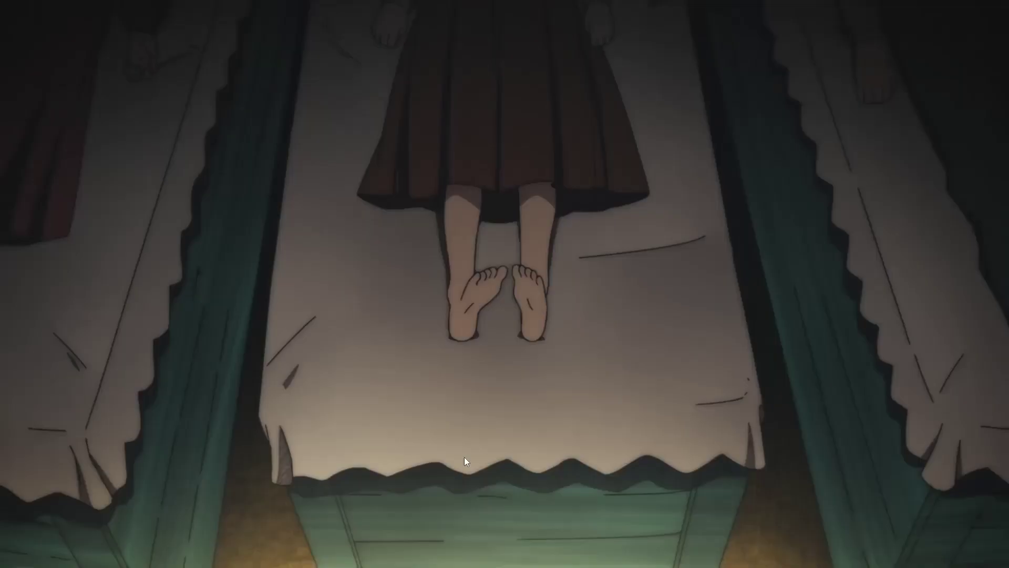
{"action": "key", "text": "alt+Tab"}
{"action": "key", "text": "alt+Tab"}
{"action": "key", "text": "alt+Tab"}
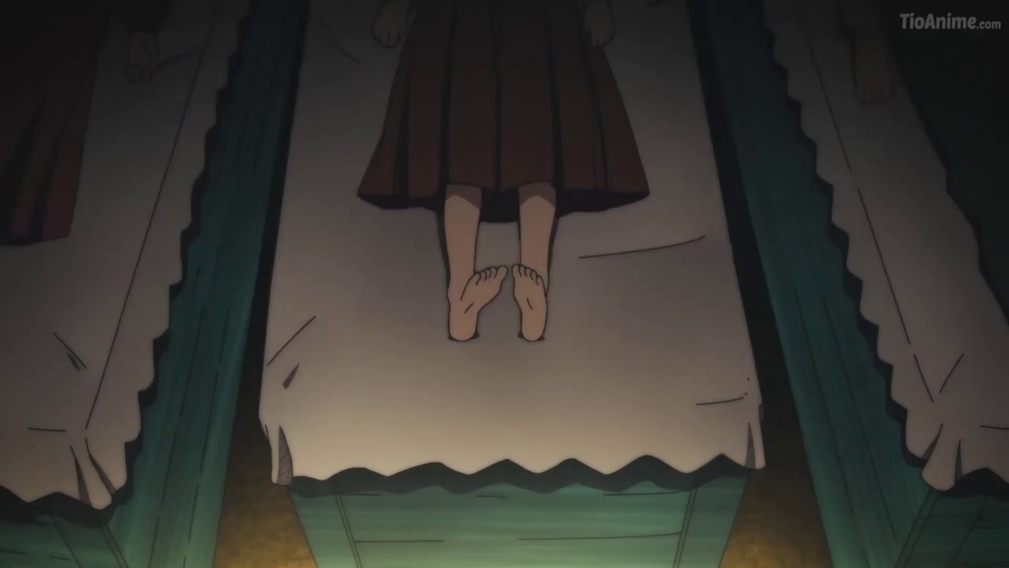
{"action": "key", "text": "alt+Tab"}
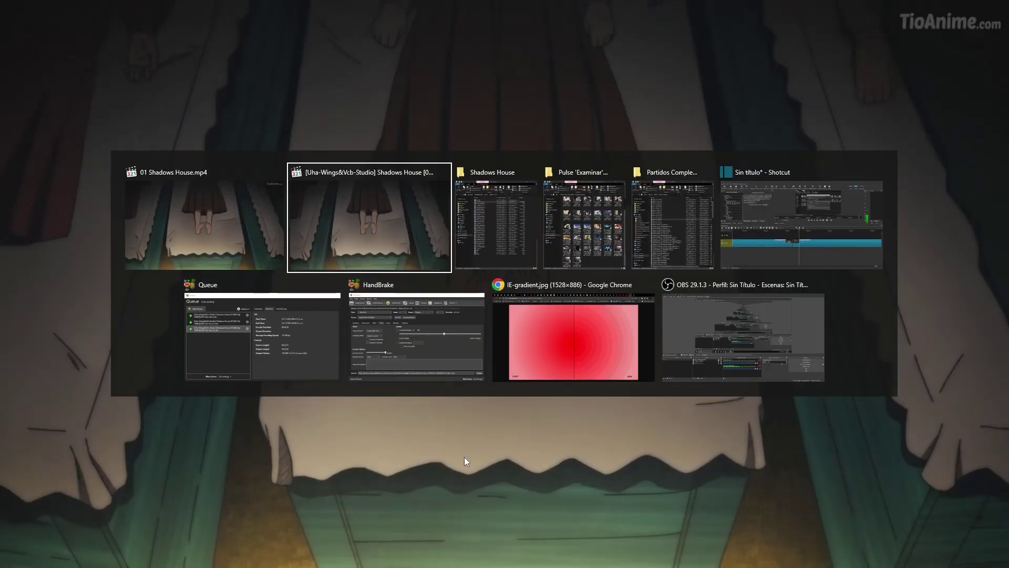
{"action": "key", "text": "alt+Tab"}
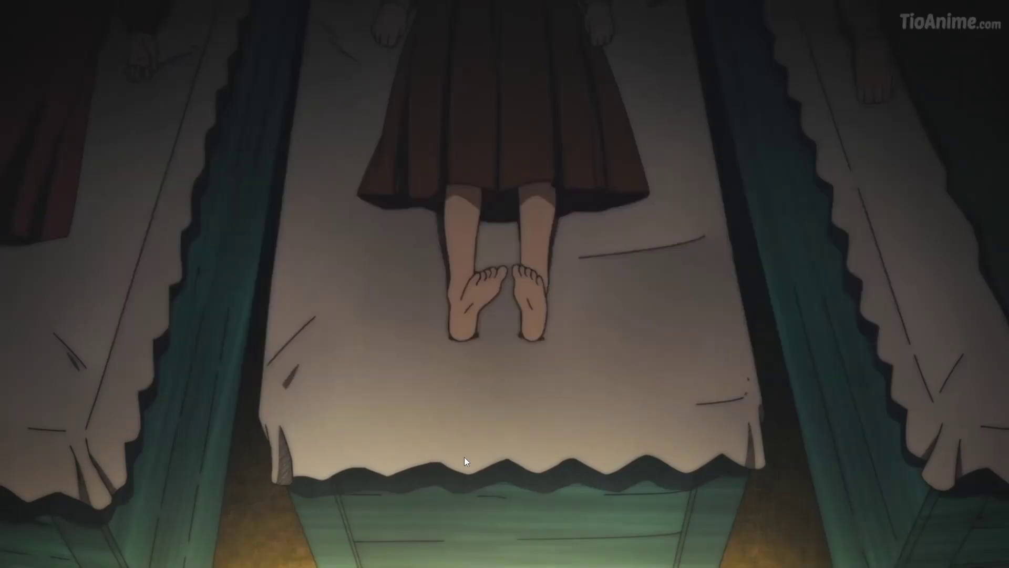
{"action": "key", "text": "alt+Tab"}
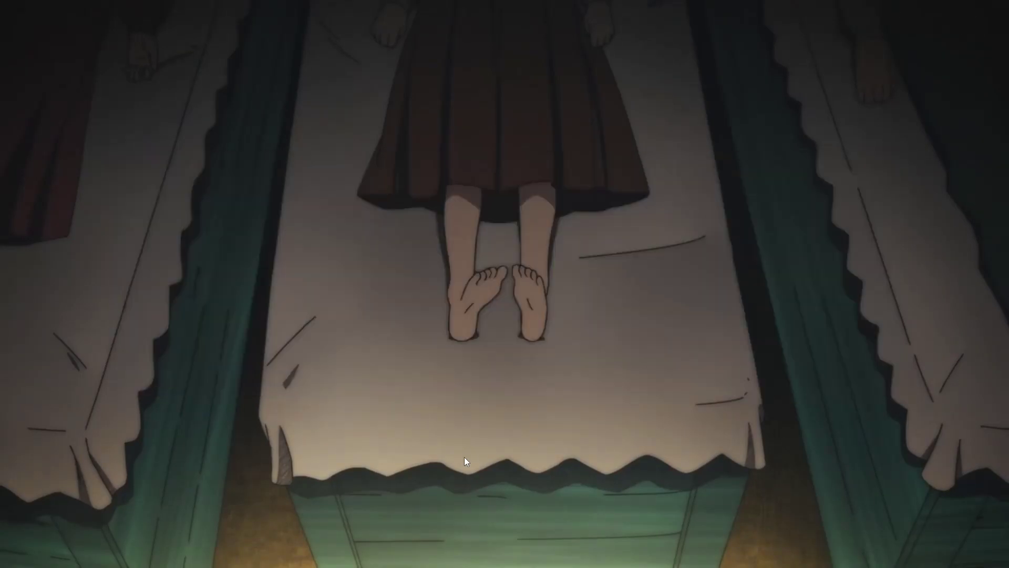
{"action": "key", "text": "alt+Tab"}
{"action": "key", "text": "alt+Tab"}
{"action": "key", "text": "alt+Tab"}
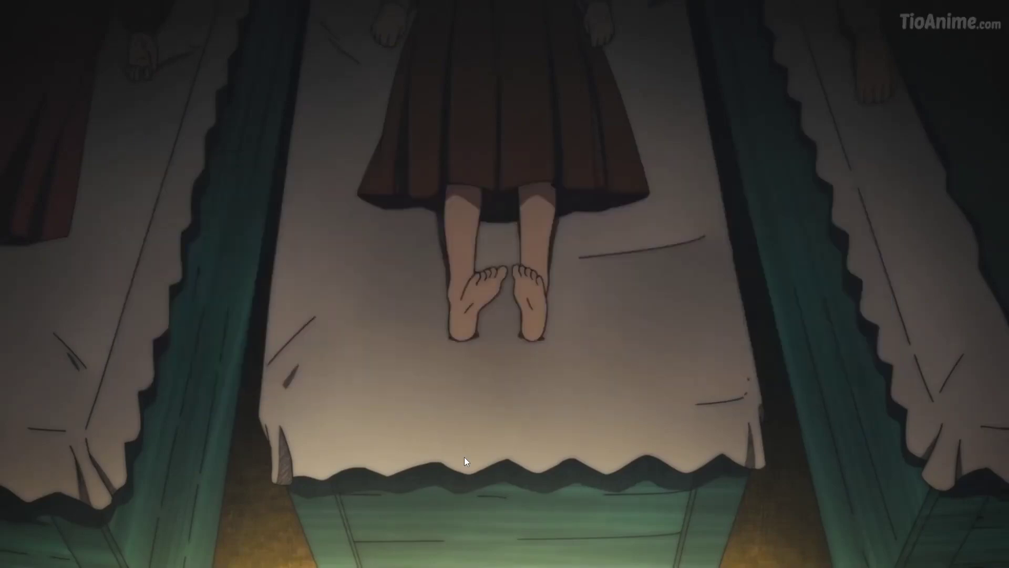
{"action": "key", "text": "alt+Tab"}
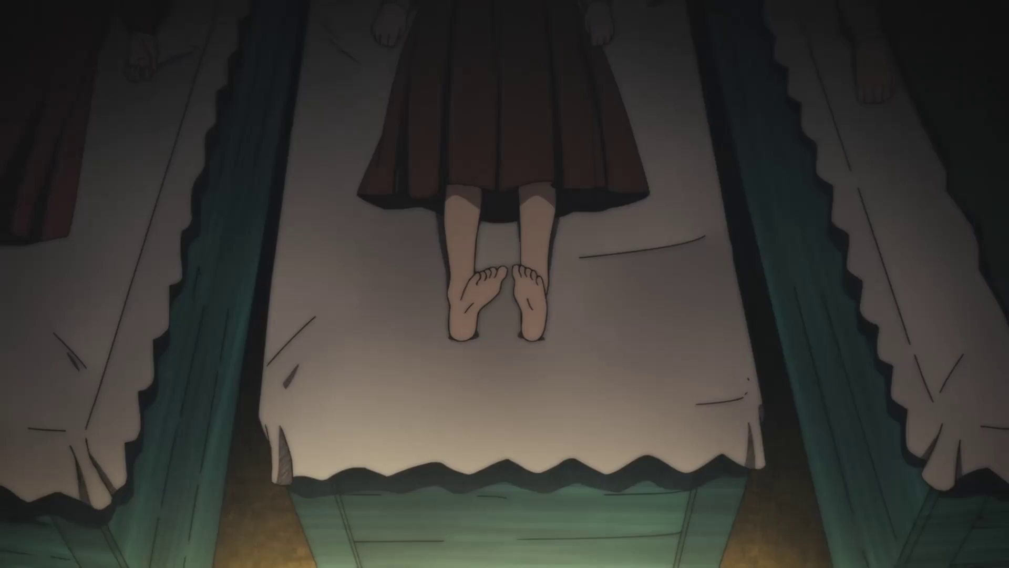
{"action": "key", "text": "alt+Tab"}
{"action": "key", "text": "alt+Tab"}
{"action": "key", "text": "alt+Tab"}
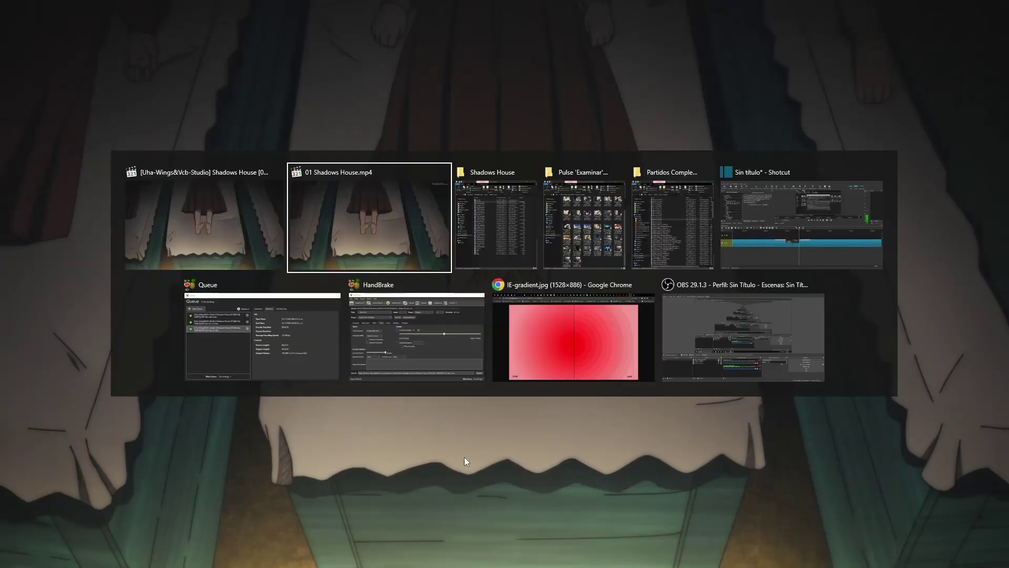
{"action": "key", "text": "alt+Tab"}
{"action": "key", "text": "alt+Tab"}
{"action": "key", "text": "alt+Tab"}
Switch from the video players to HandBrake and view the filter settings of the Anime 10bit preset
{"action": "key", "text": "Tab"}
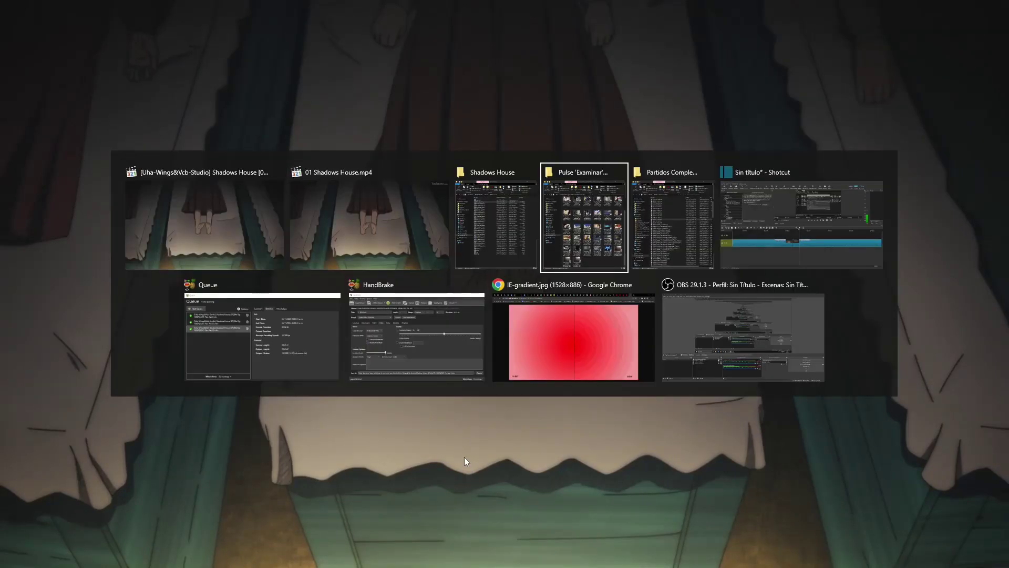
{"action": "key", "text": "alt+Tab"}
{"action": "key", "text": "Tab"}
{"action": "key", "text": "Tab"}
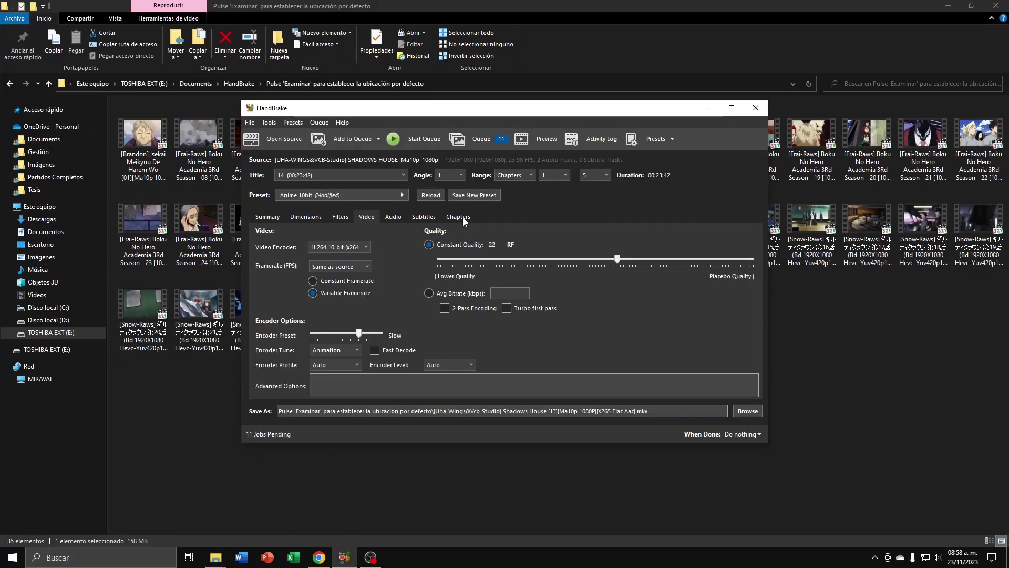
{"action": "left_click", "coordinate": [341, 216]}
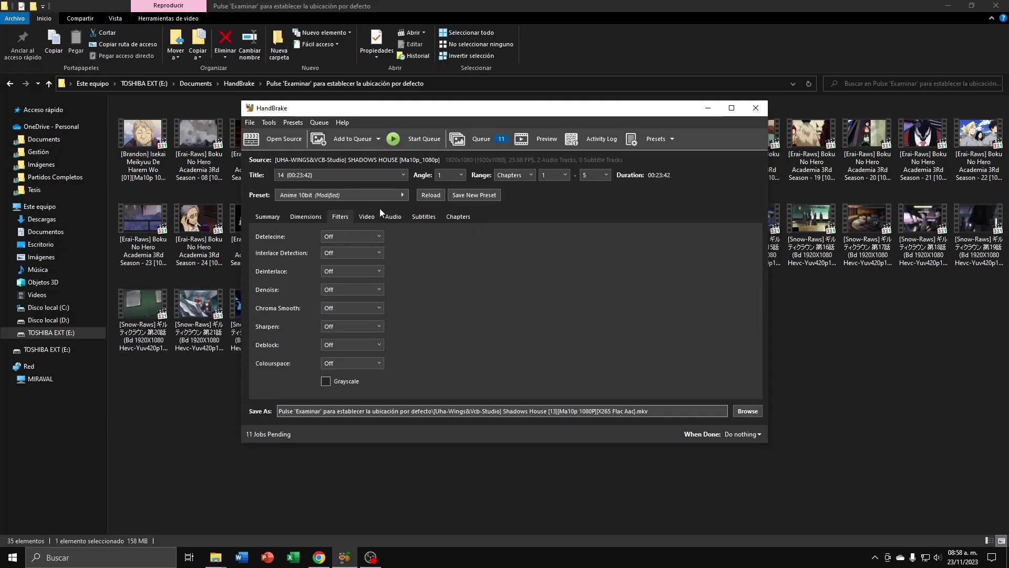